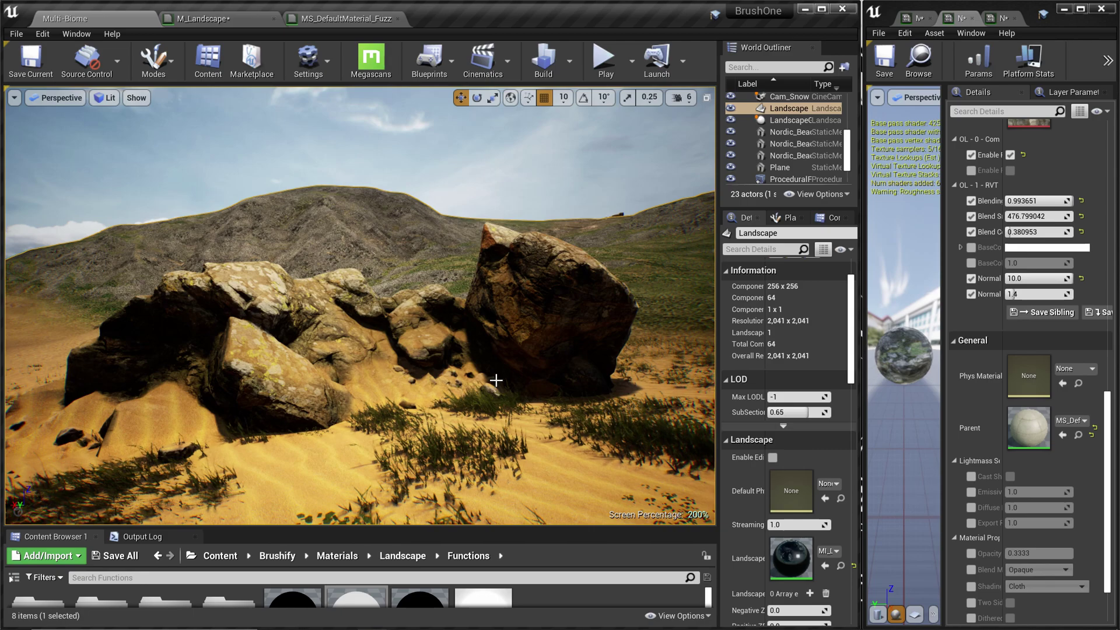
Step: Select the rock group and set its OL-1-RVT Blending fully on to 1.0
{"action": "left_click", "coordinate": [466, 376]}
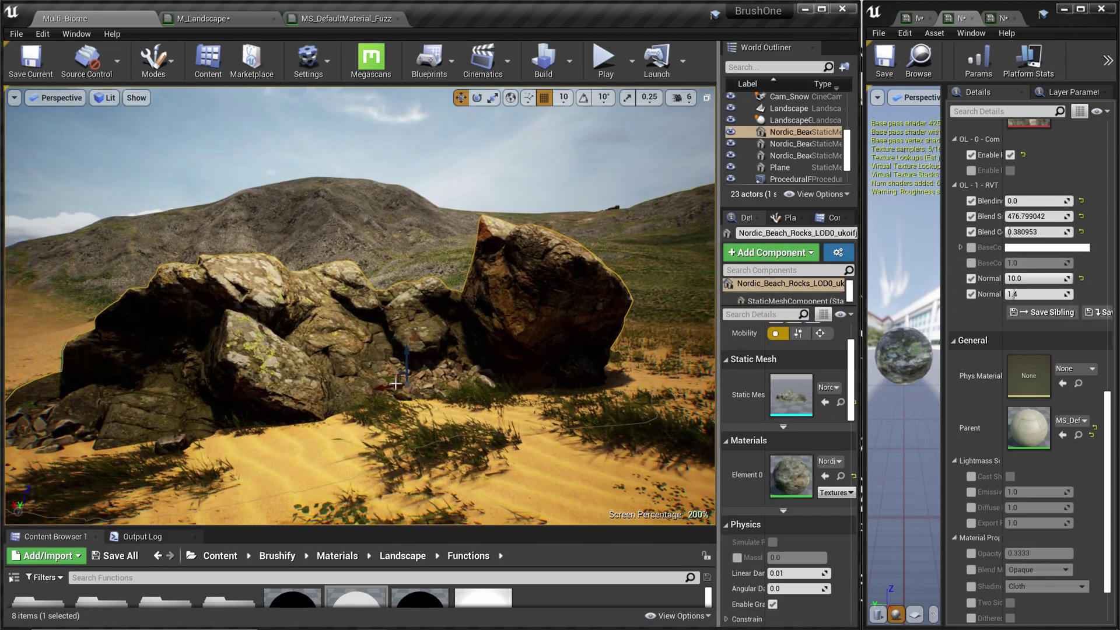
{"action": "left_click_drag", "start_coordinate": [1018, 201], "coordinate": [1073, 201]}
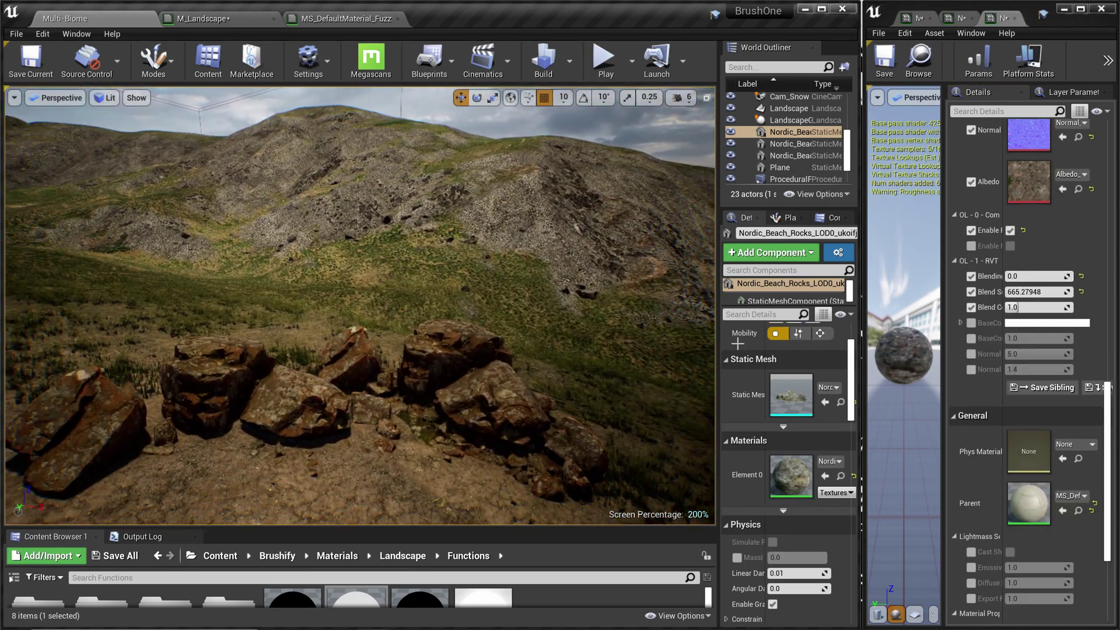
{"action": "left_click", "coordinate": [1081, 276]}
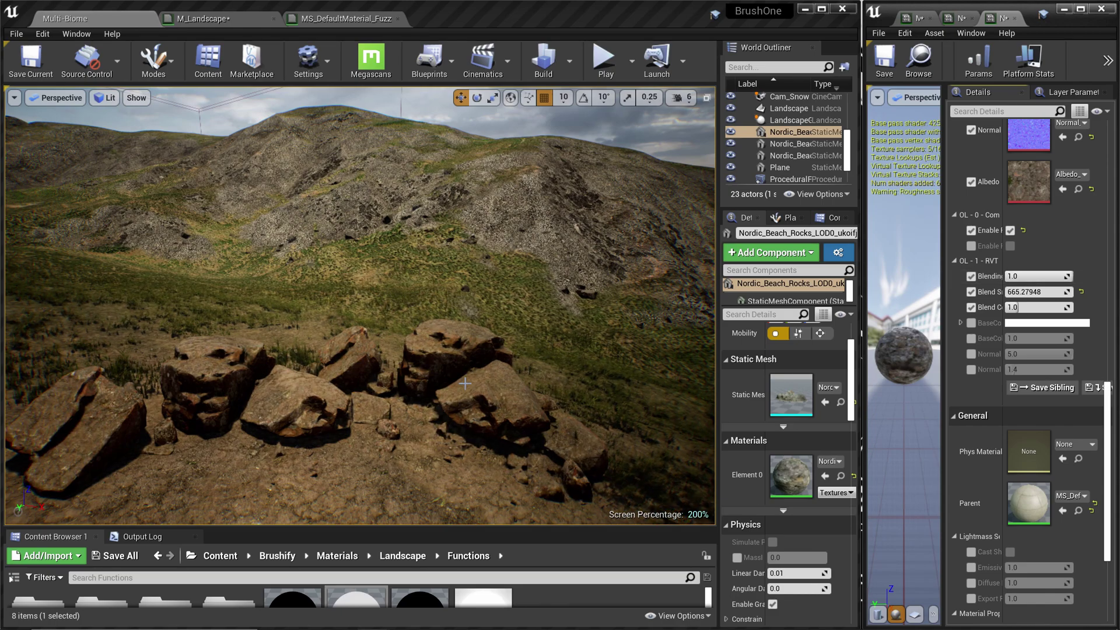
Step: Lower Blend Sharpness, raise the second Normal strength, and fine-tune the blend value to about 499
{"action": "left_click_drag", "start_coordinate": [1045, 292], "coordinate": [1006, 292]}
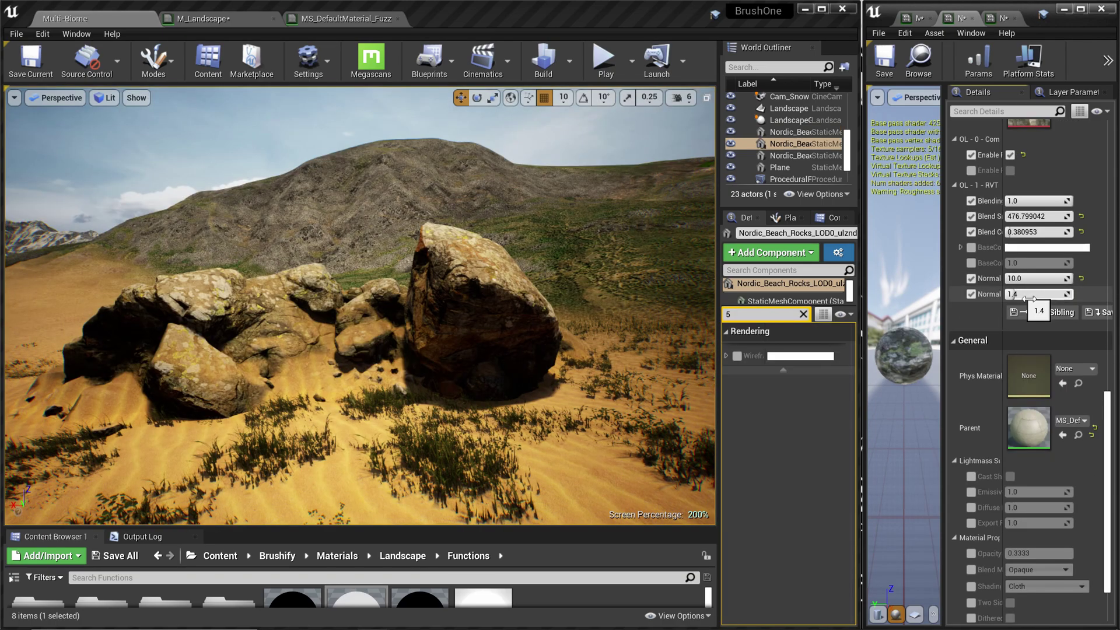
{"action": "left_click_drag", "start_coordinate": [1028, 298], "coordinate": [1077, 298]}
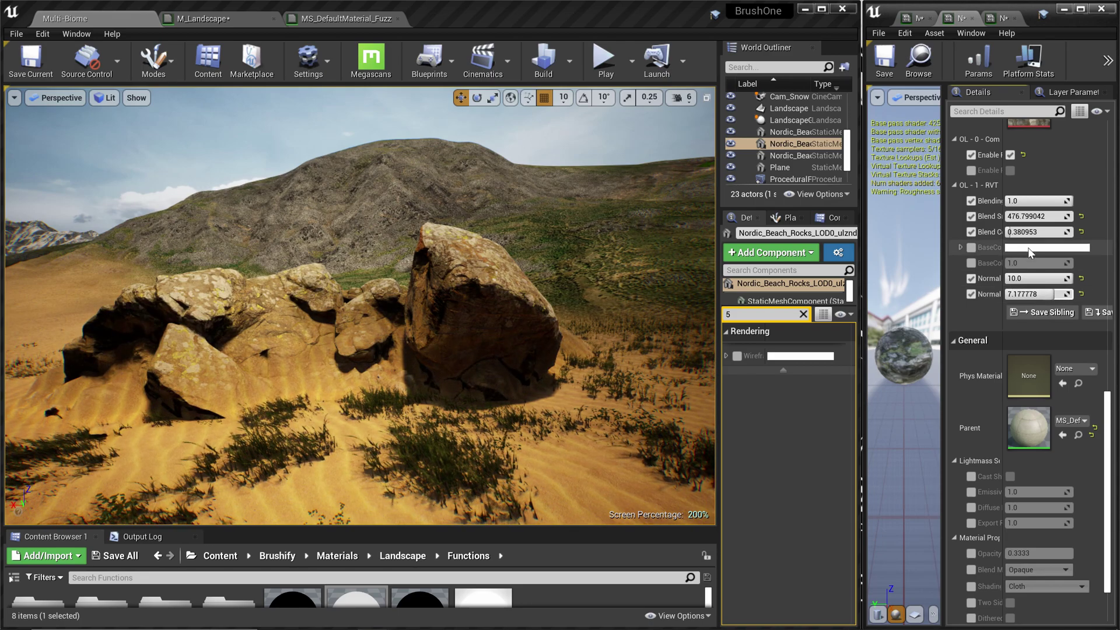
{"action": "left_click_drag", "start_coordinate": [1044, 216], "coordinate": [1051, 216]}
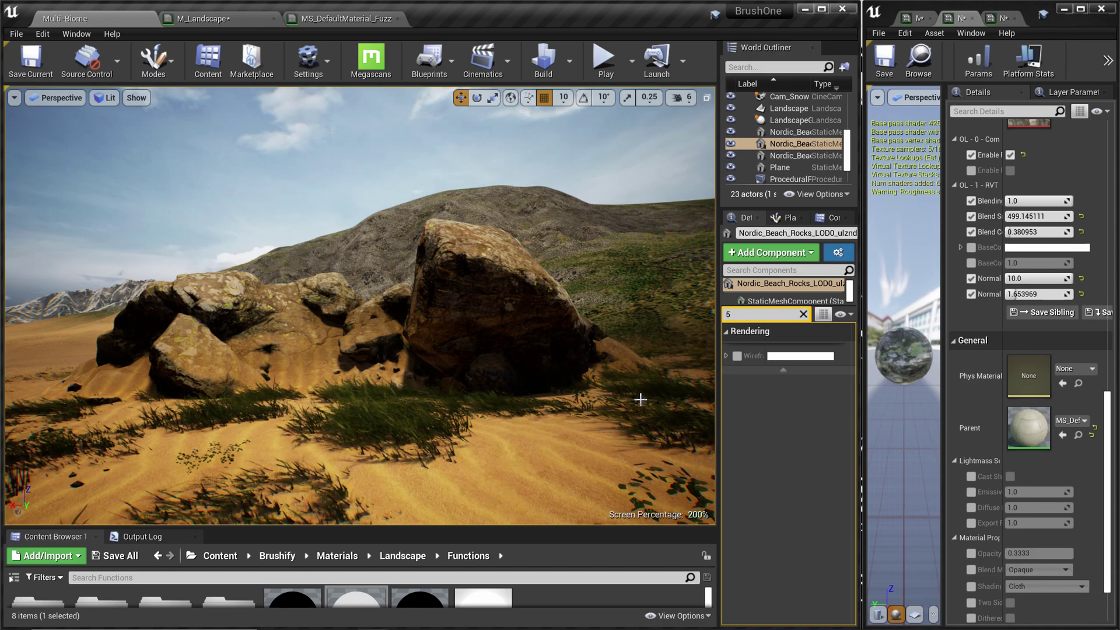
{"action": "right_click_drag", "start_coordinate": [622, 410], "coordinate": [634, 441]}
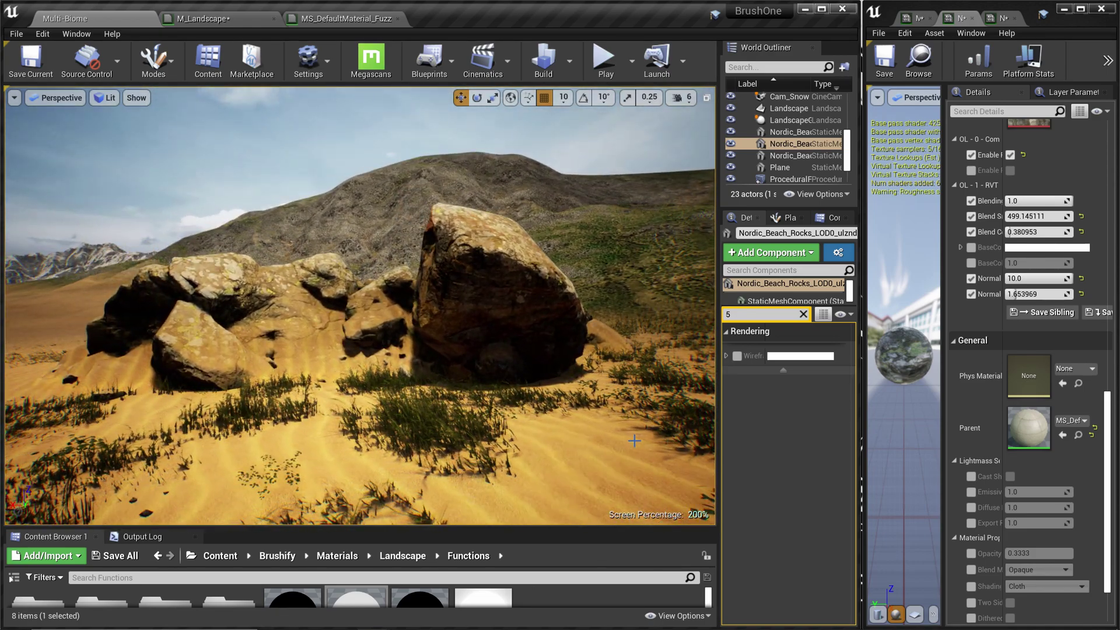
{"action": "left_click_drag", "start_coordinate": [597, 528], "coordinate": [597, 434]}
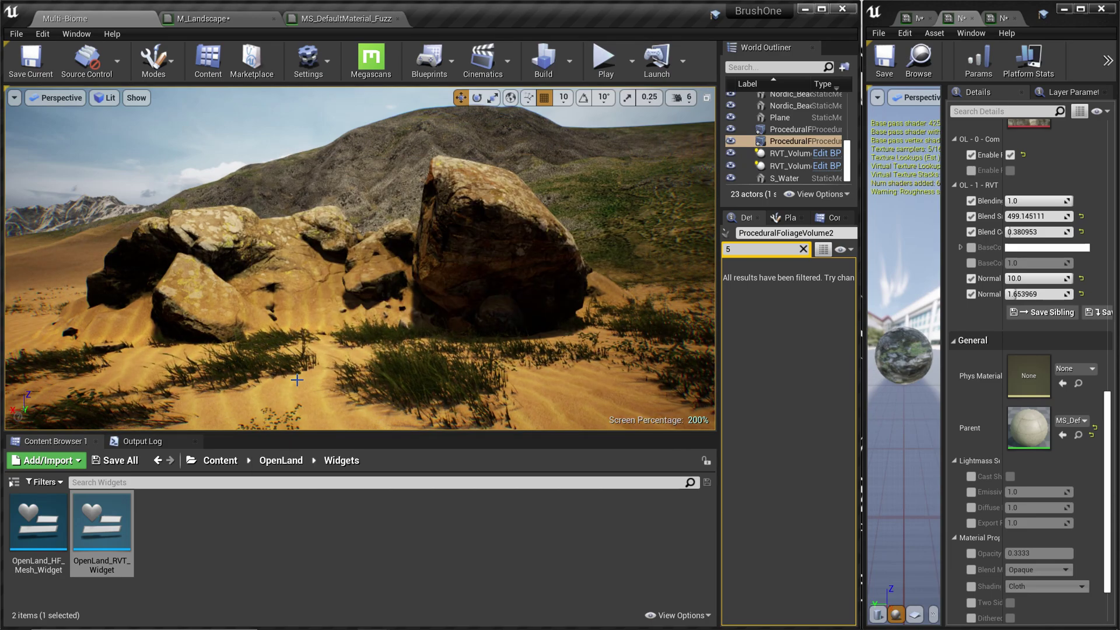
{"action": "left_click", "coordinate": [233, 19]}
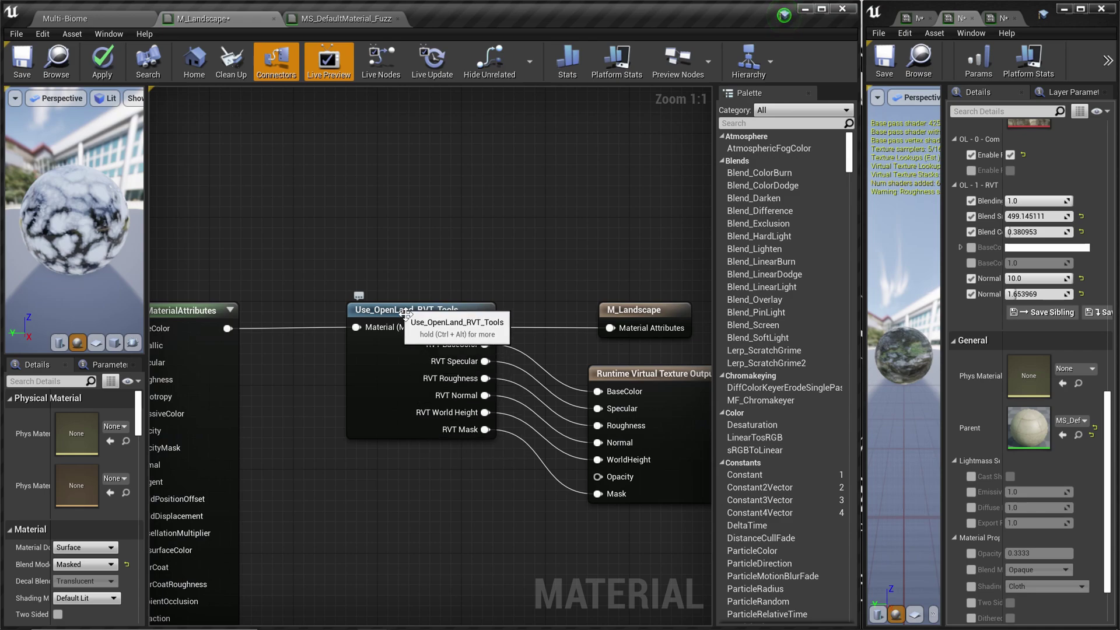
{"action": "left_click", "coordinate": [334, 20]}
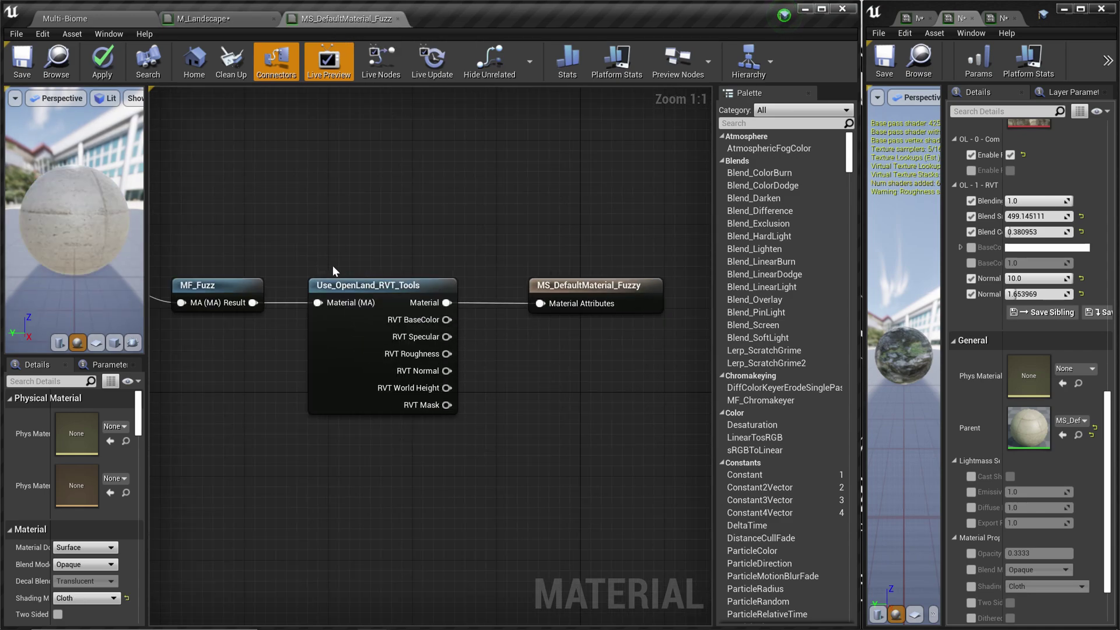
{"action": "left_click", "coordinate": [143, 19]}
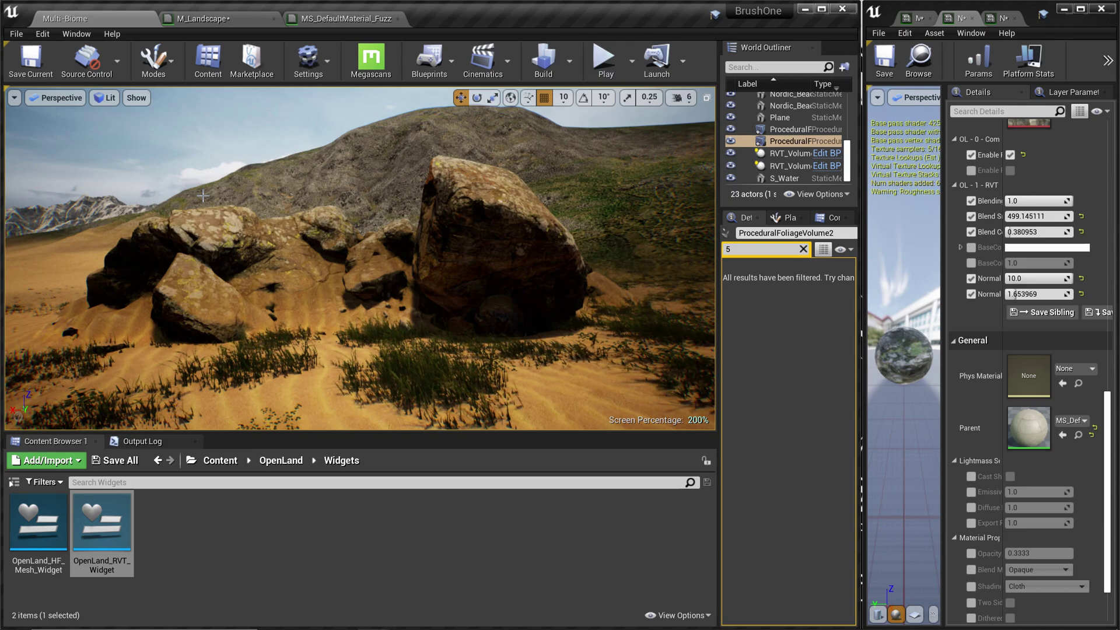
{"action": "right_click_drag", "start_coordinate": [203, 196], "coordinate": [164, 183]}
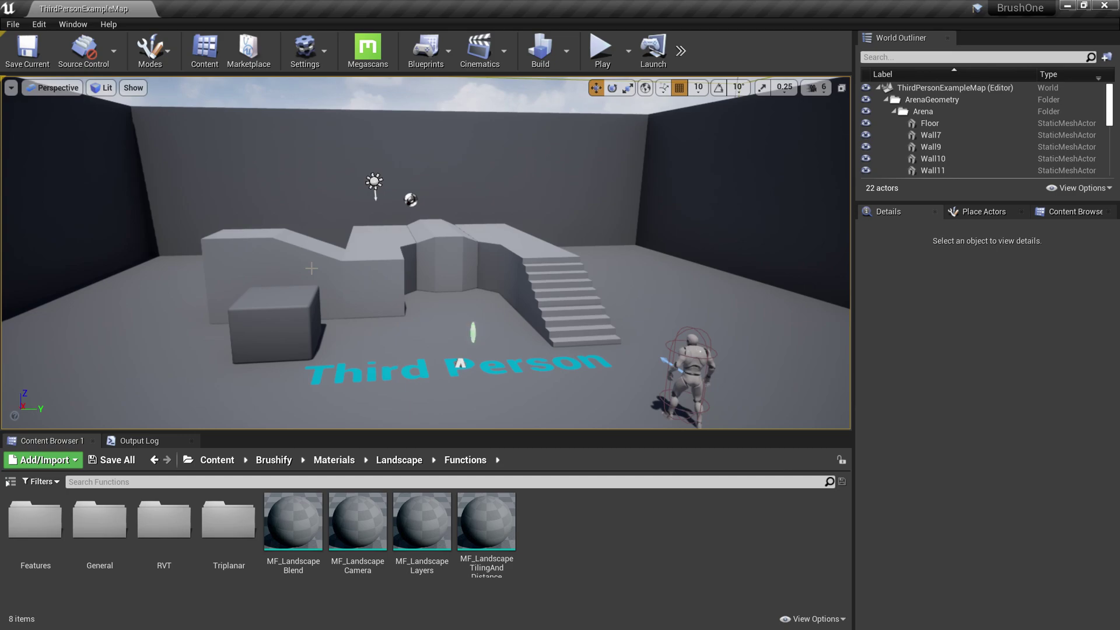
Step: Open Edit > Project Settings and search 'virtual' to list the virtual texture options
{"action": "left_click", "coordinate": [39, 24]}
{"action": "left_click", "coordinate": [74, 211]}
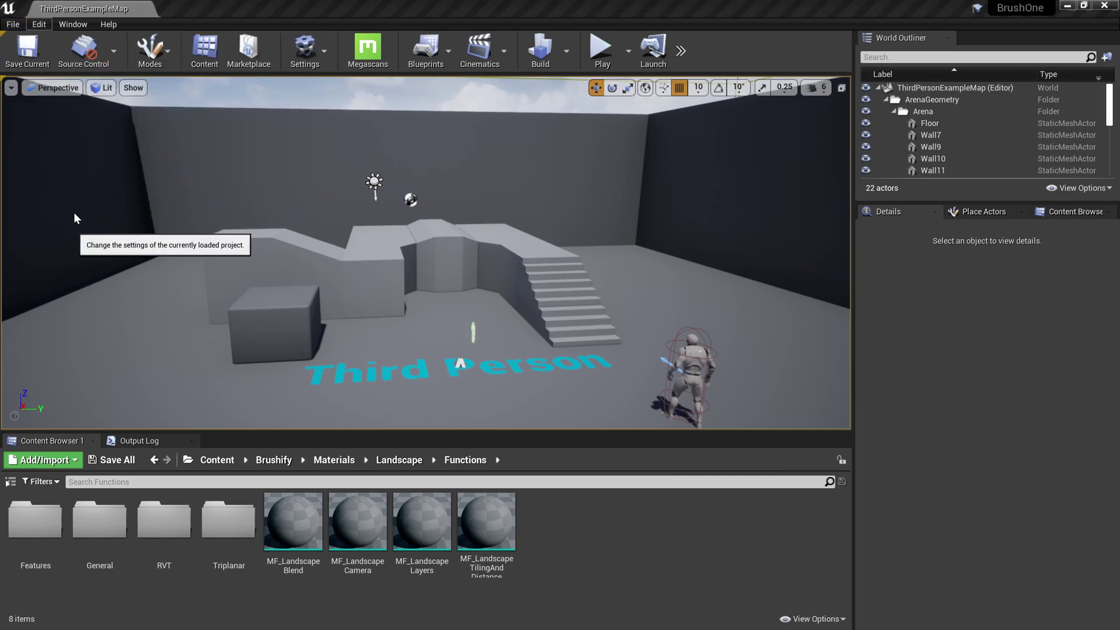
{"action": "type", "text": "virtual"}
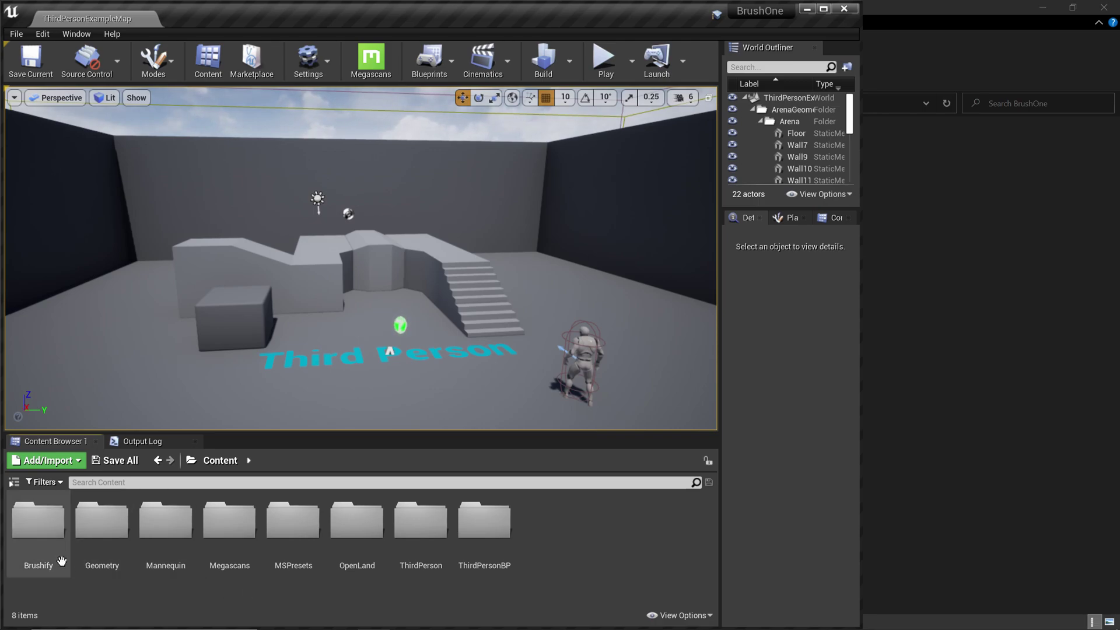
Step: Load the Multi-Biome map from Content > Brushify > Maps and look over the landscape
{"action": "double_click", "coordinate": [44, 548]}
{"action": "double_click", "coordinate": [133, 548]}
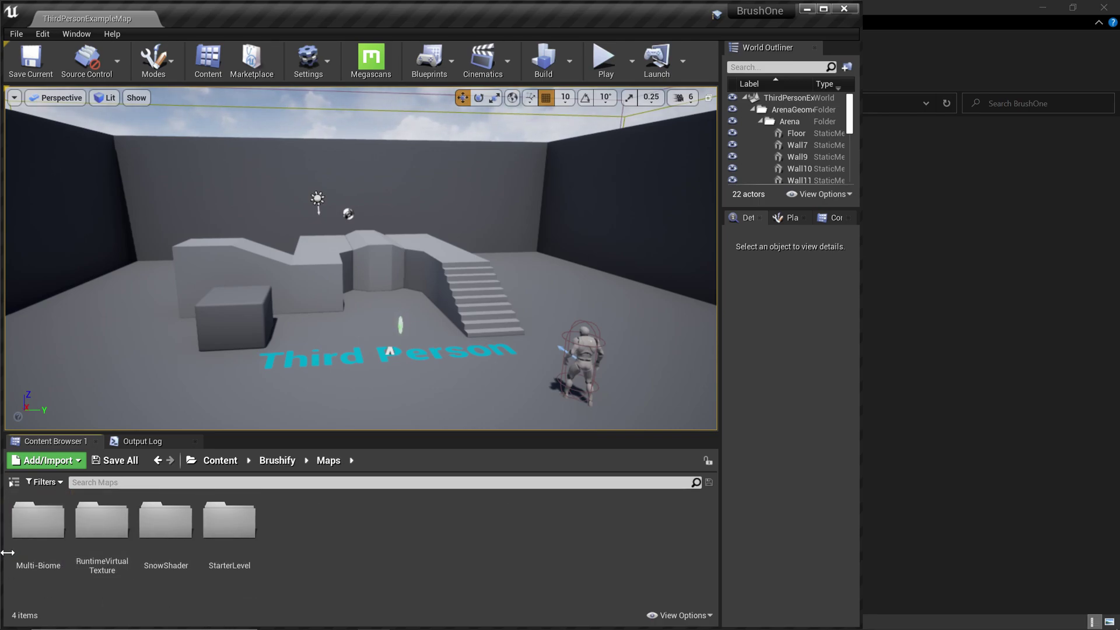
{"action": "double_click", "coordinate": [38, 520]}
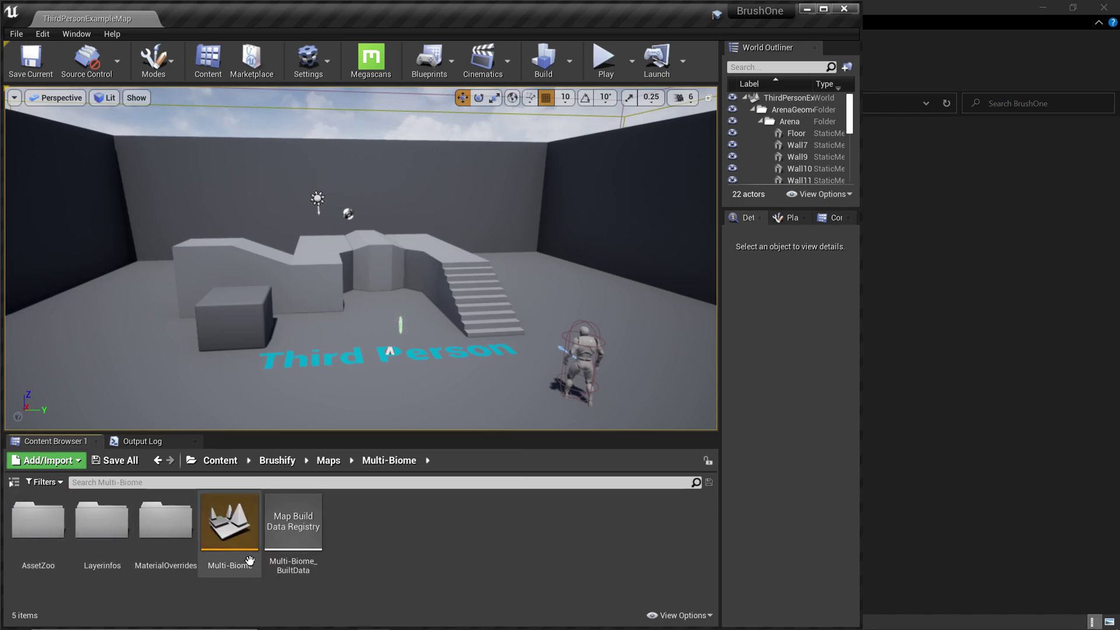
{"action": "double_click", "coordinate": [233, 524]}
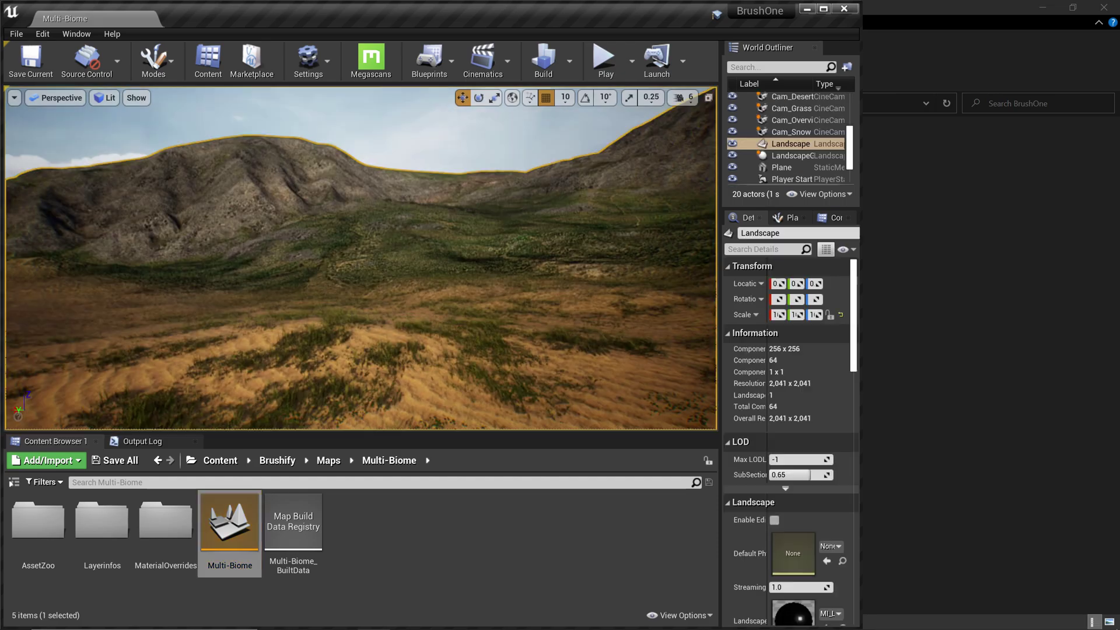
{"action": "right_click_drag", "start_coordinate": [362, 258], "coordinate": [292, 245]}
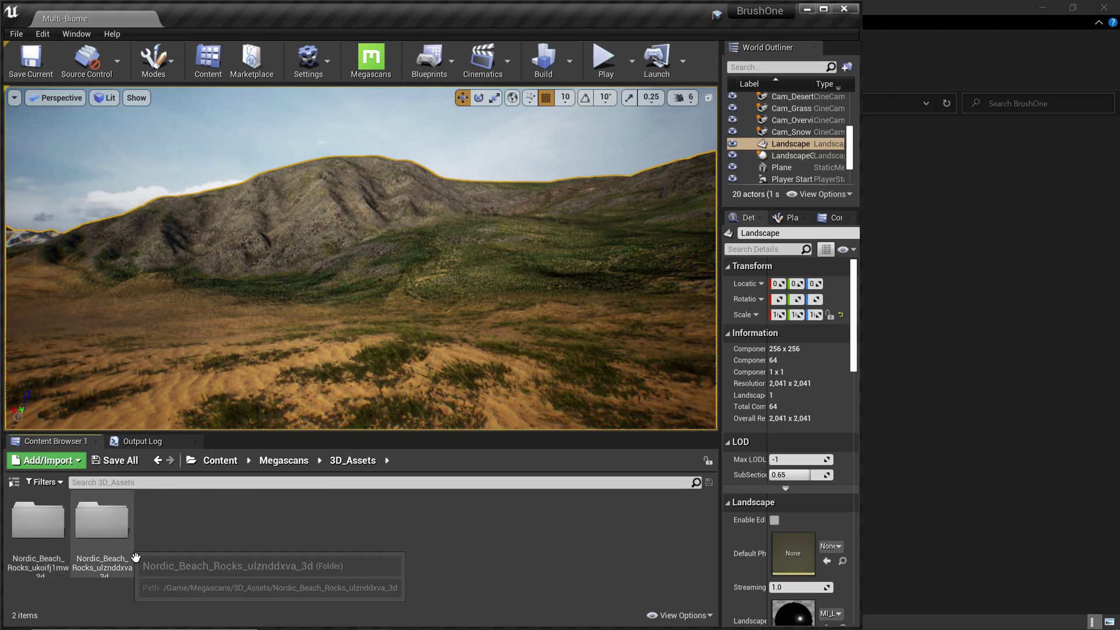
Step: Place the Nordic_Beach_Rocks mesh on the sand and scale it up to 3
{"action": "double_click", "coordinate": [129, 551]}
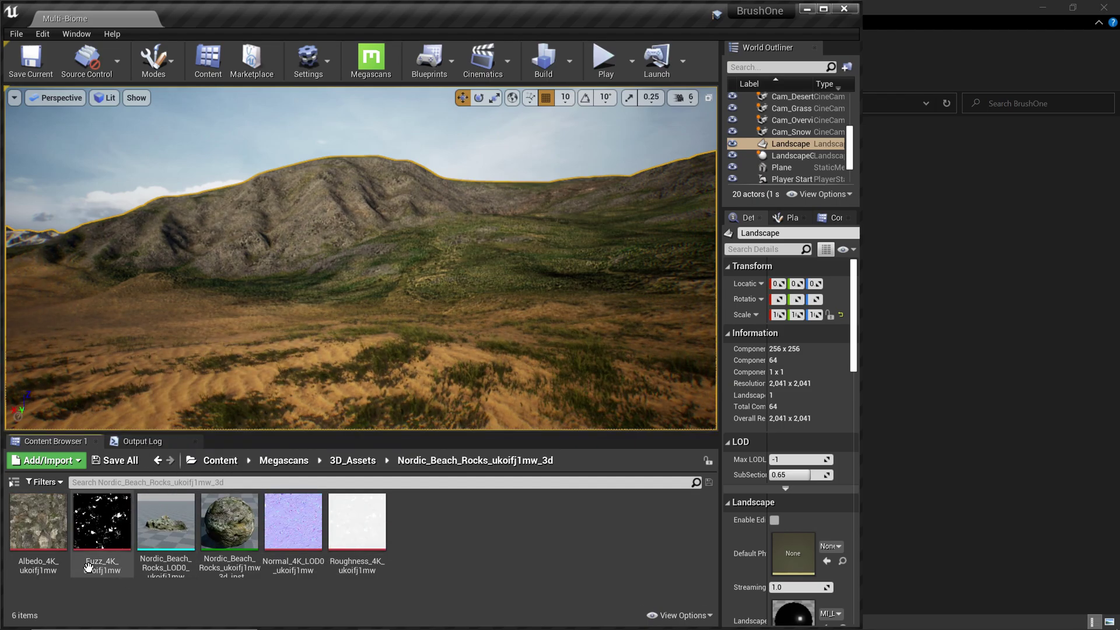
{"action": "left_click_drag", "start_coordinate": [197, 551], "coordinate": [367, 347]}
{"action": "key", "text": "e"}
{"action": "key", "text": "r"}
{"action": "left_click_drag", "start_coordinate": [360, 331], "coordinate": [428, 286]}
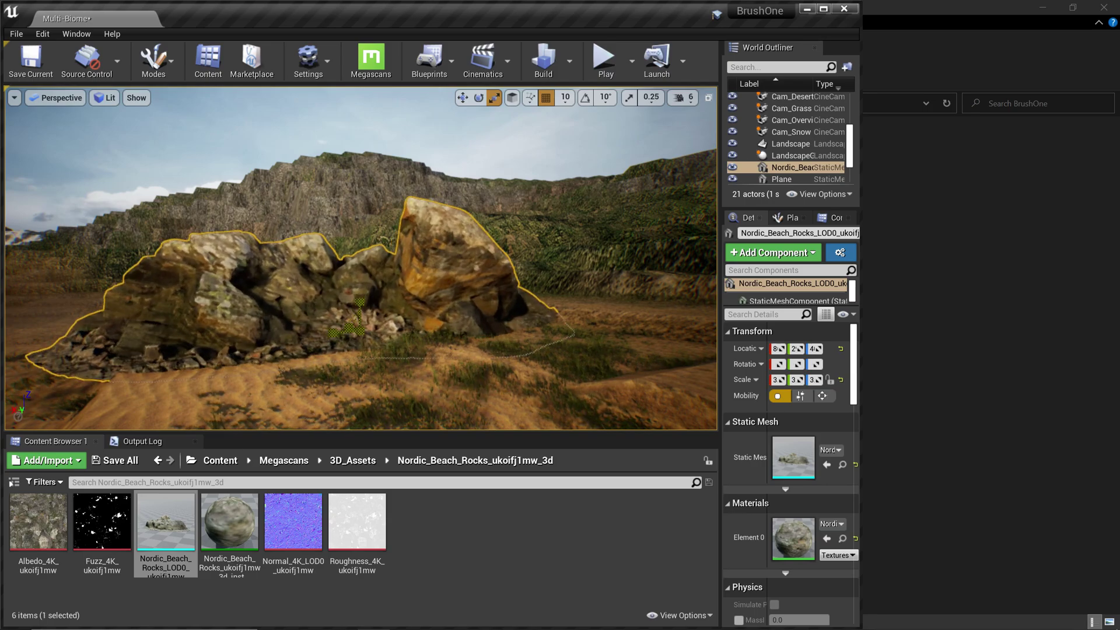
{"action": "left_click", "coordinate": [475, 387]}
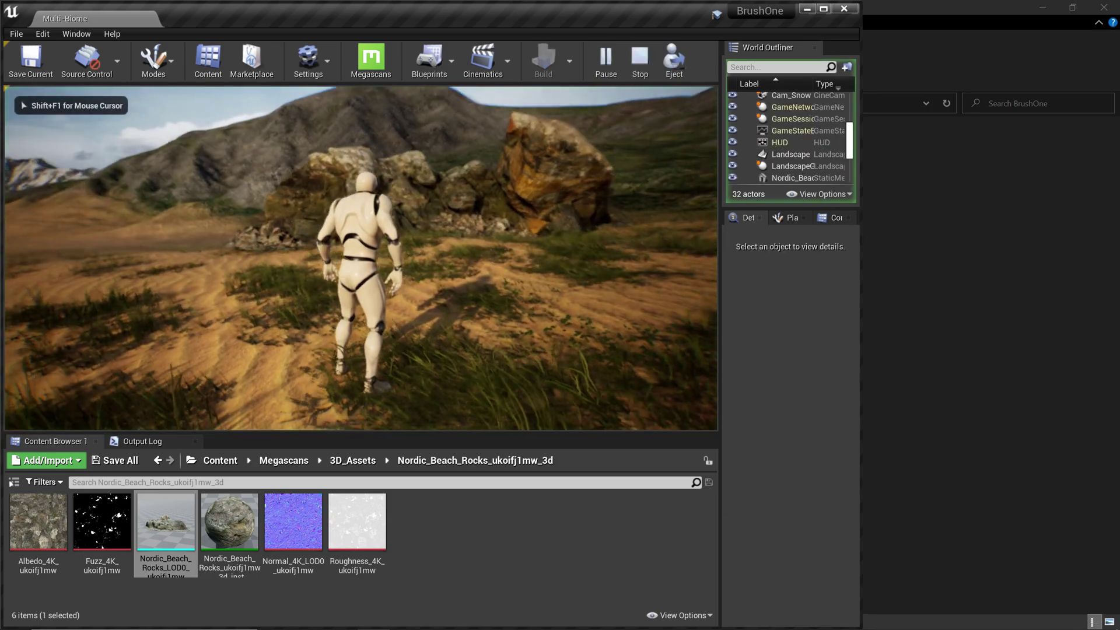
{"action": "key", "text": "w"}
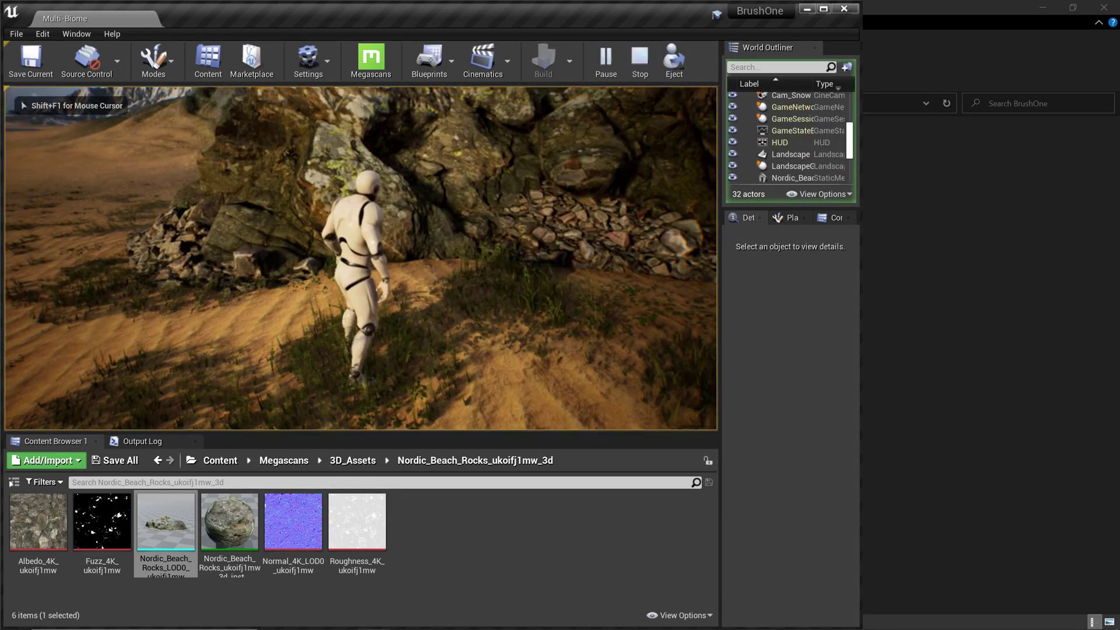
{"action": "key", "text": "Escape"}
{"action": "right_click_drag", "start_coordinate": [452, 361], "coordinate": [507, 313]}
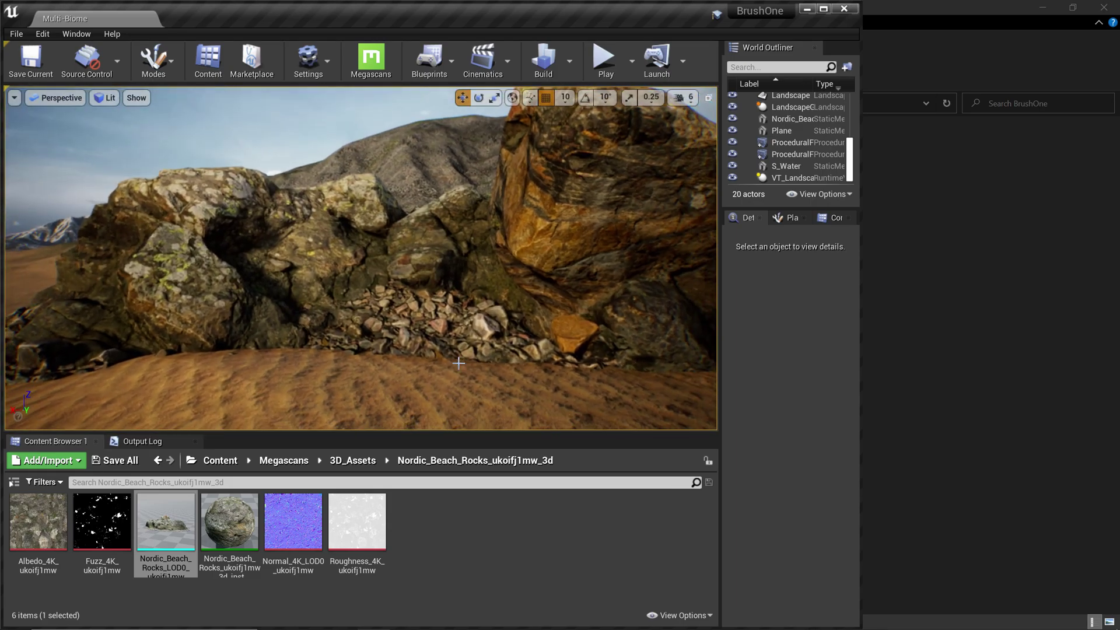
{"action": "scroll", "coordinate": [452, 362], "scroll_direction": "down", "scroll_amount": 5}
{"action": "scroll", "coordinate": [451, 362], "scroll_direction": "up", "scroll_amount": 5}
{"action": "scroll", "coordinate": [443, 384], "scroll_direction": "up", "scroll_amount": 2}
{"action": "right_click_drag", "start_coordinate": [443, 384], "coordinate": [419, 385]}
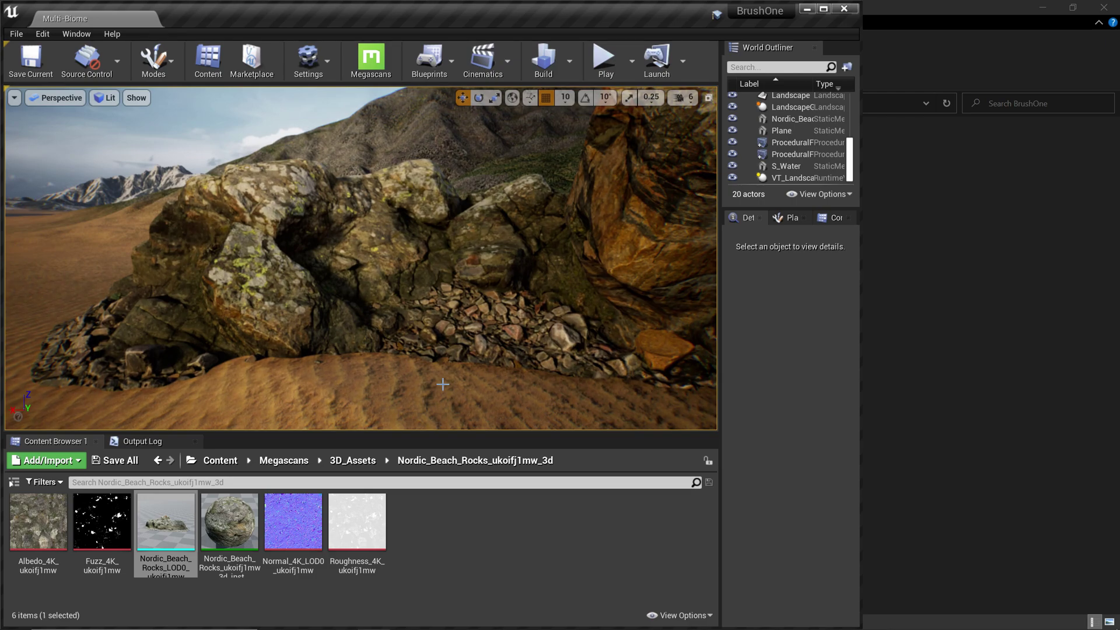
Step: Browse to Content > OpenLand > Widgets and run OpenLand_RVT_Widget as an Editor Utility Widget
{"action": "left_click", "coordinate": [222, 465]}
{"action": "double_click", "coordinate": [367, 545]}
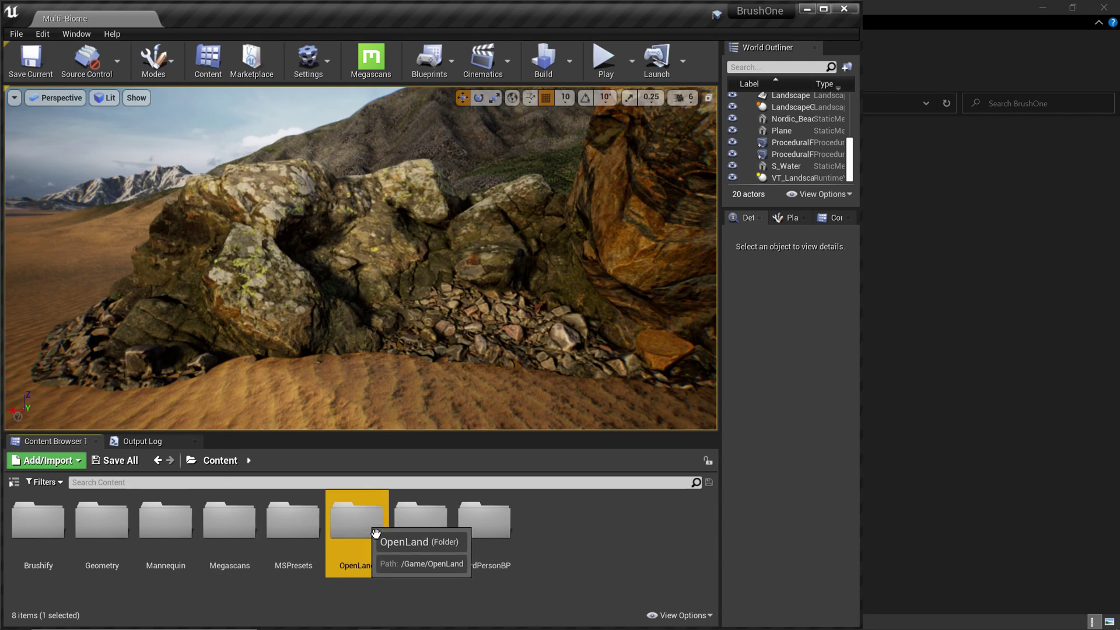
{"action": "left_click", "coordinate": [382, 539]}
{"action": "double_click", "coordinate": [389, 538]}
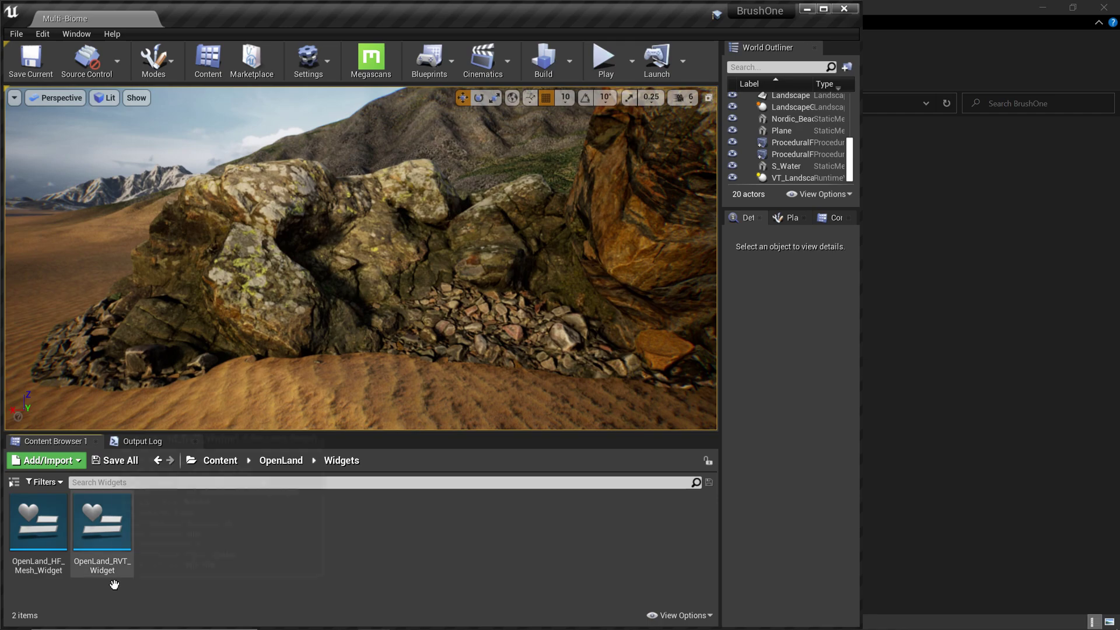
{"action": "left_click", "coordinate": [117, 553]}
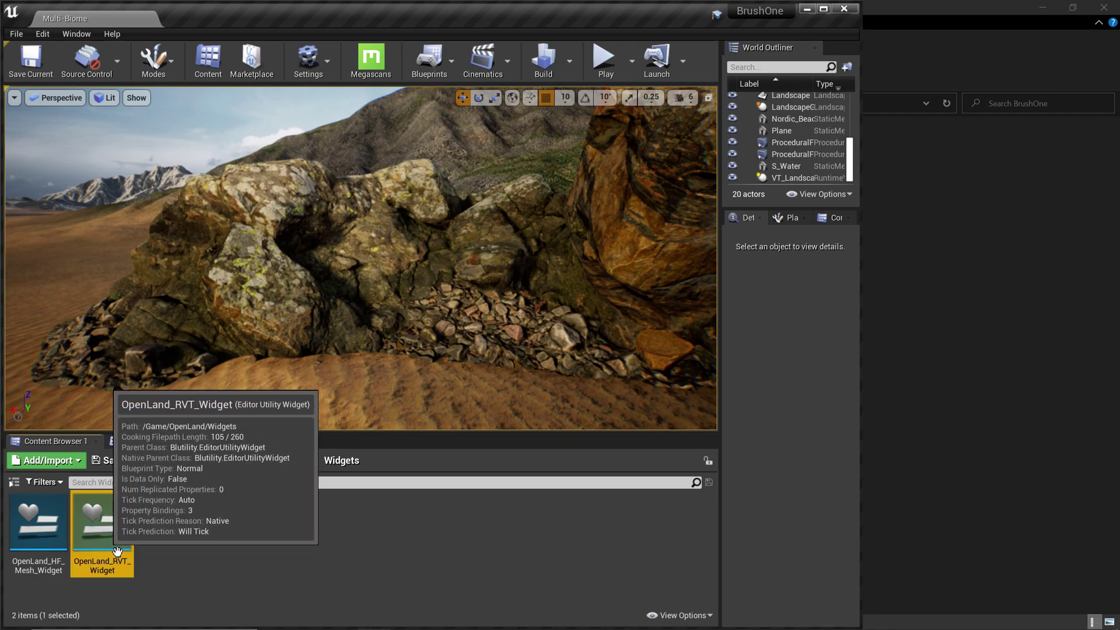
{"action": "right_click", "coordinate": [118, 553]}
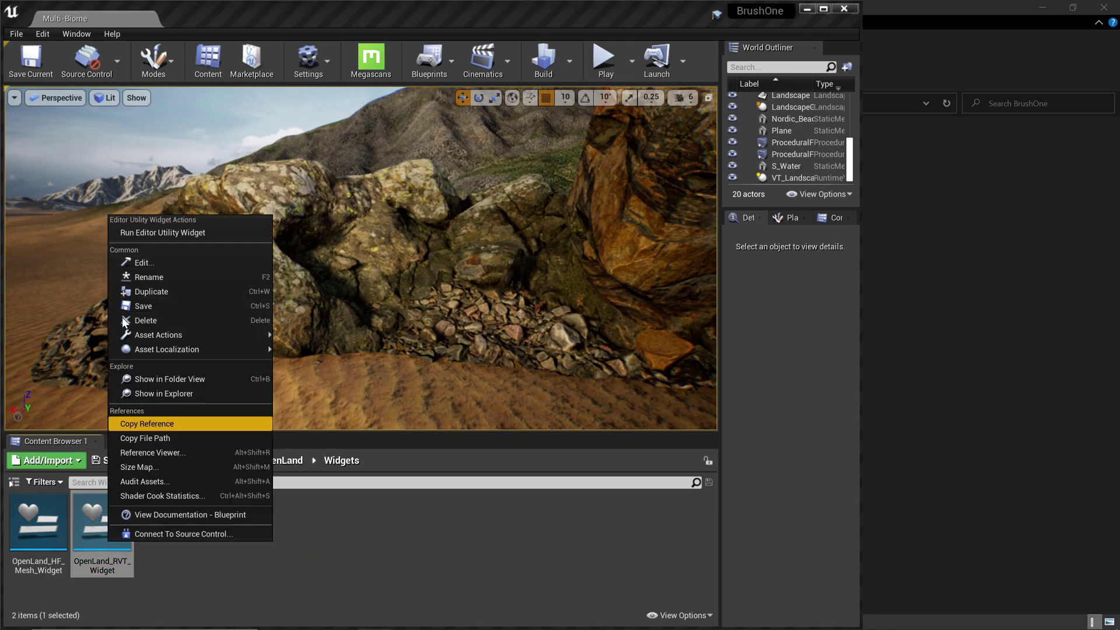
{"action": "left_click", "coordinate": [174, 236]}
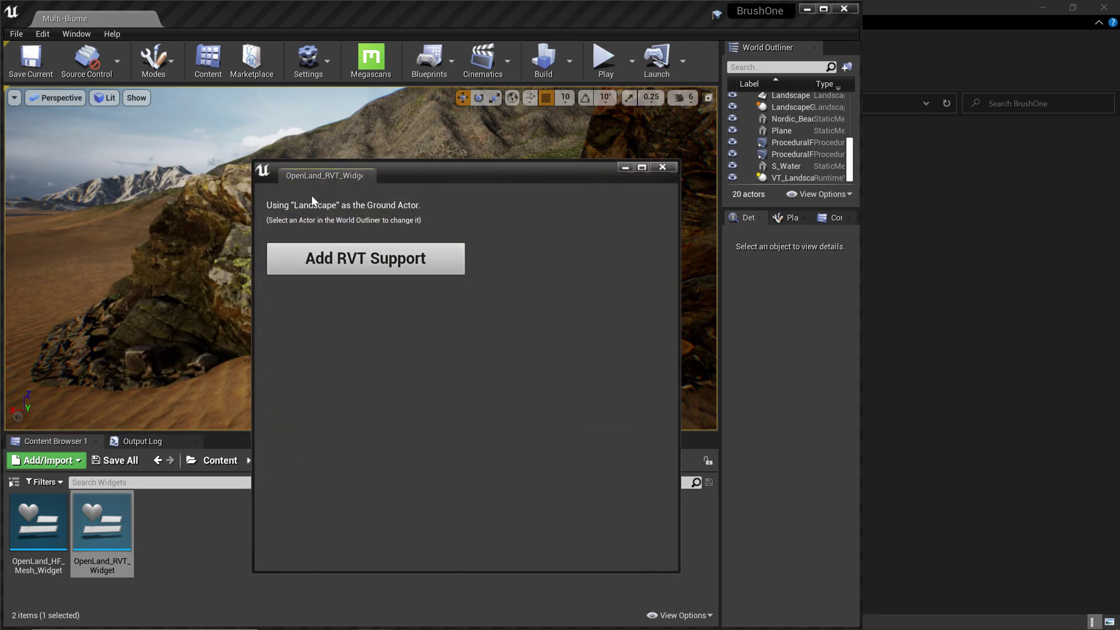
Step: Use Landscape as the ground actor, apply Add RVT Support, and close the widget
{"action": "left_click", "coordinate": [351, 267]}
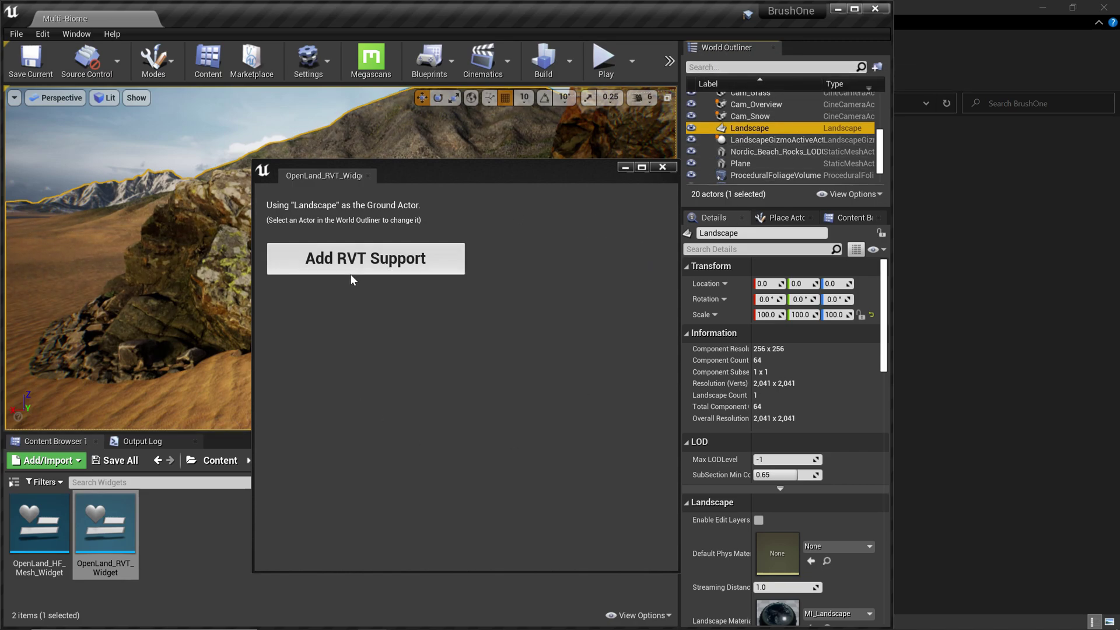
{"action": "left_click", "coordinate": [368, 258]}
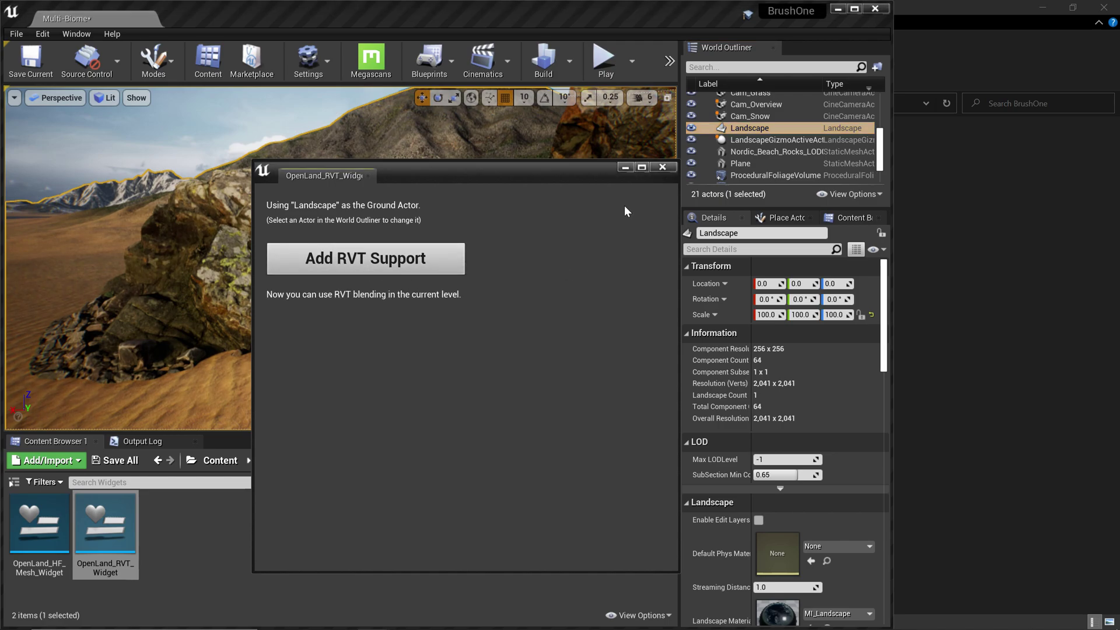
{"action": "left_click", "coordinate": [663, 167]}
Step: Inspect the new RVT_Volume_Height and RVT_Volume_Material actors in the World Outliner
{"action": "scroll", "coordinate": [783, 128], "scroll_direction": "down", "scroll_amount": 2}
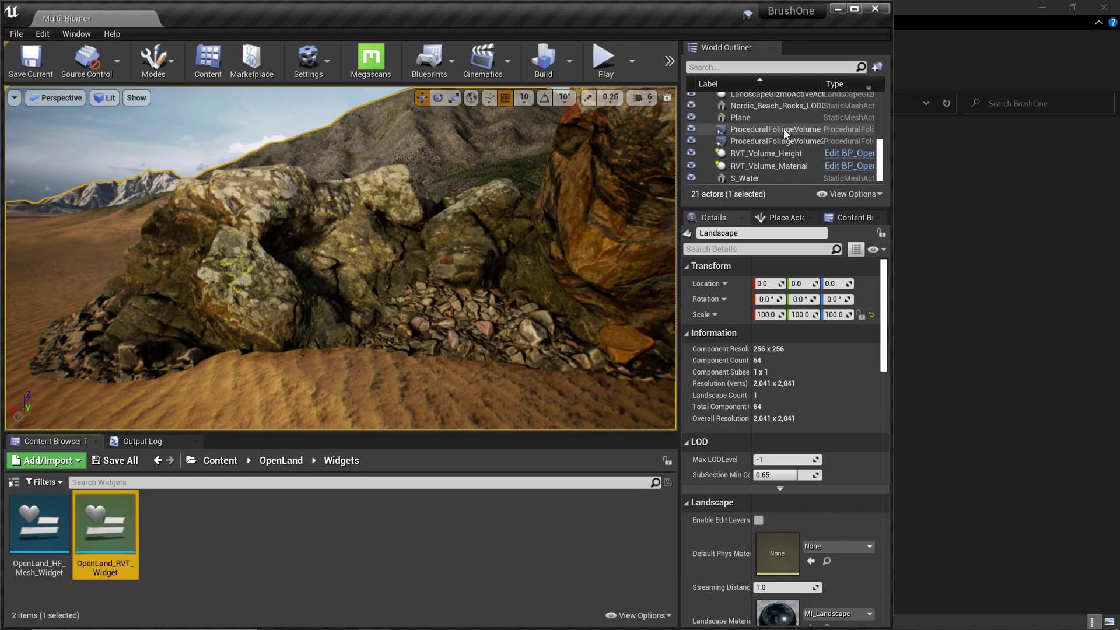
{"action": "left_click", "coordinate": [754, 154]}
{"action": "left_click", "coordinate": [769, 166]}
{"action": "left_click", "coordinate": [768, 154]}
{"action": "left_click", "coordinate": [770, 167]}
{"action": "scroll", "coordinate": [769, 166], "scroll_direction": "up", "scroll_amount": 5}
{"action": "scroll", "coordinate": [457, 351], "scroll_direction": "down", "scroll_amount": 2}
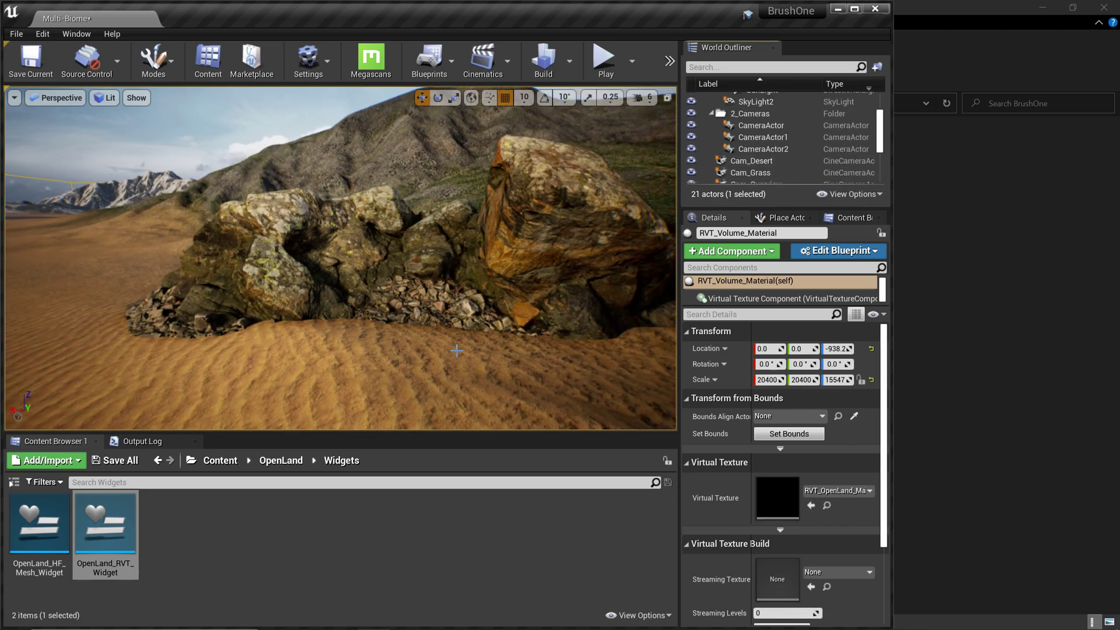
Step: Open the Landscape's MI_Landscape instance and scroll down to its M_Landscape parent setting
{"action": "scroll", "coordinate": [745, 149], "scroll_direction": "down", "scroll_amount": 3}
{"action": "left_click", "coordinate": [745, 147]}
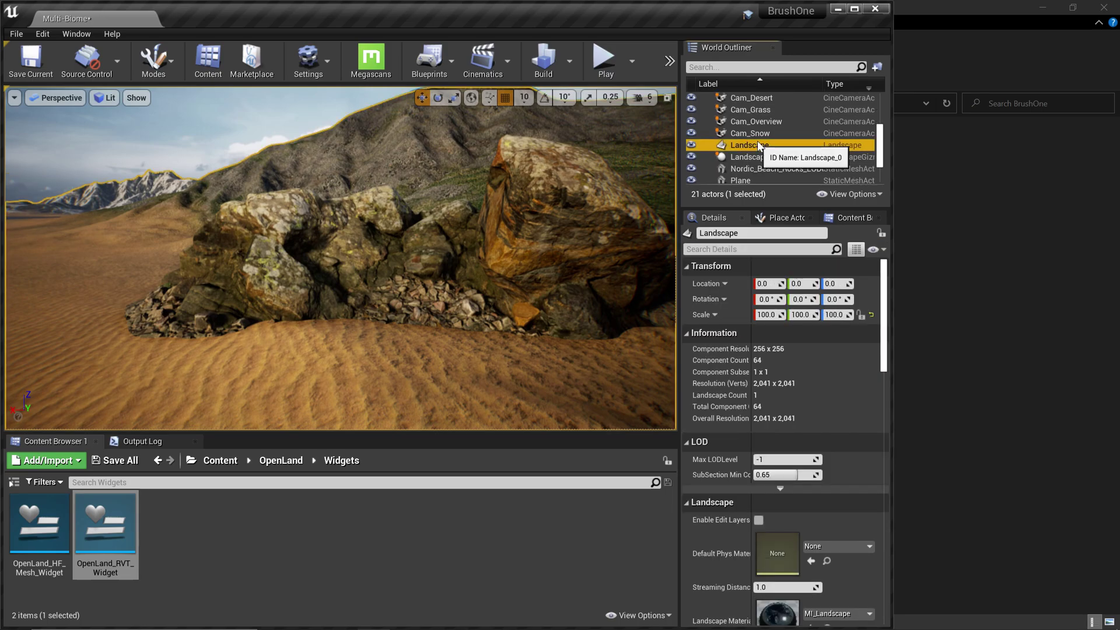
{"action": "scroll", "coordinate": [813, 547], "scroll_direction": "down", "scroll_amount": 3}
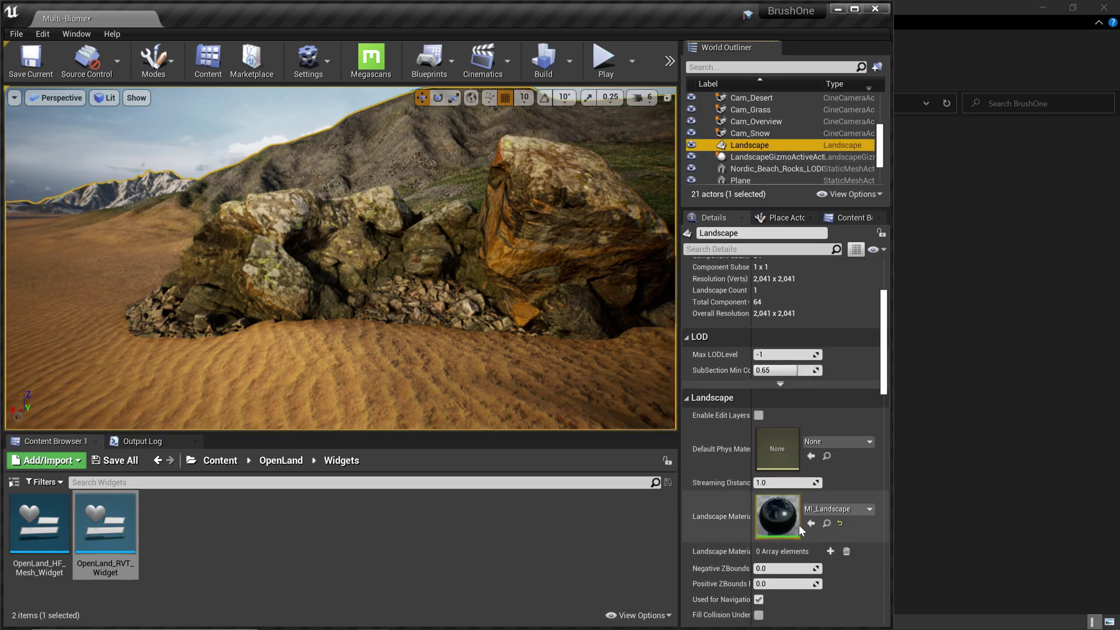
{"action": "double_click", "coordinate": [781, 517]}
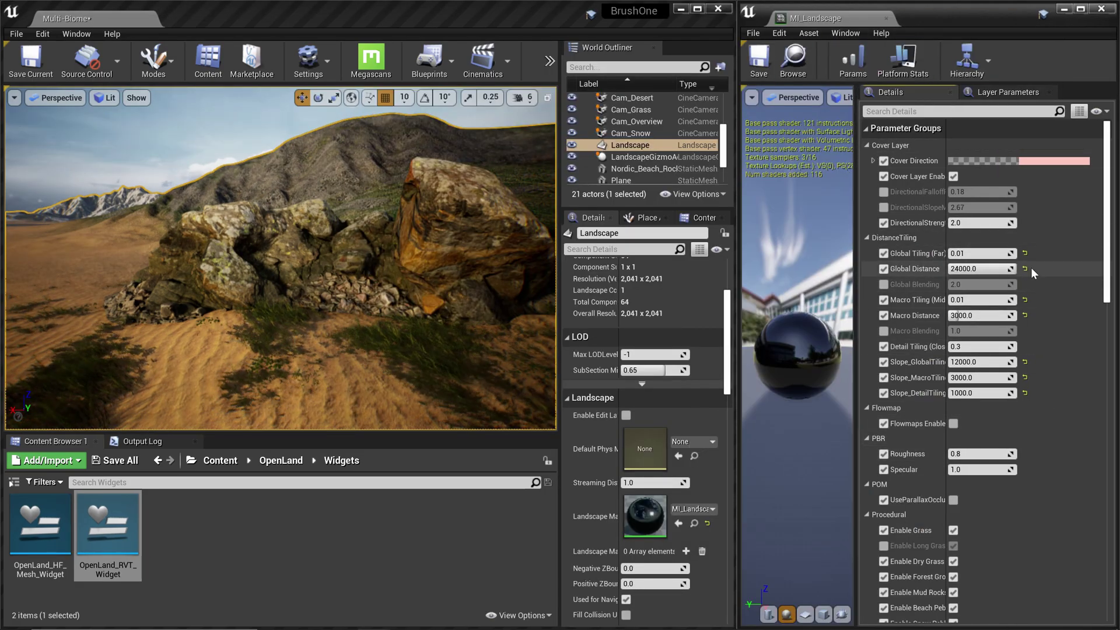
{"action": "left_click_drag", "start_coordinate": [1109, 169], "coordinate": [1108, 500]}
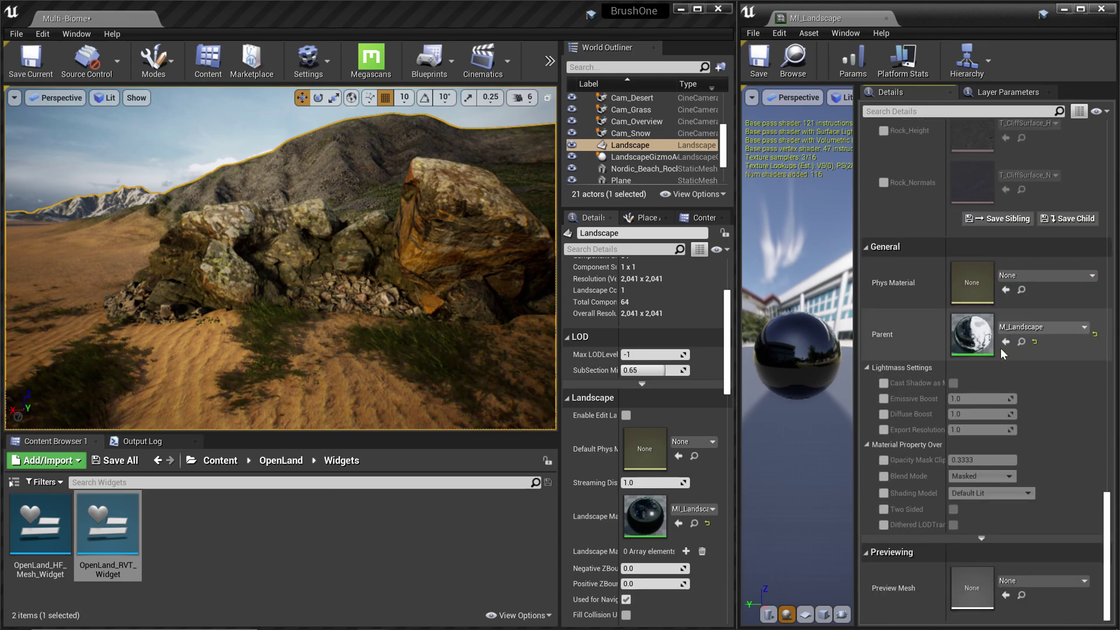
Step: Open the parent M_Landscape material and delete its old RVT comment group and nodes
{"action": "double_click", "coordinate": [972, 333]}
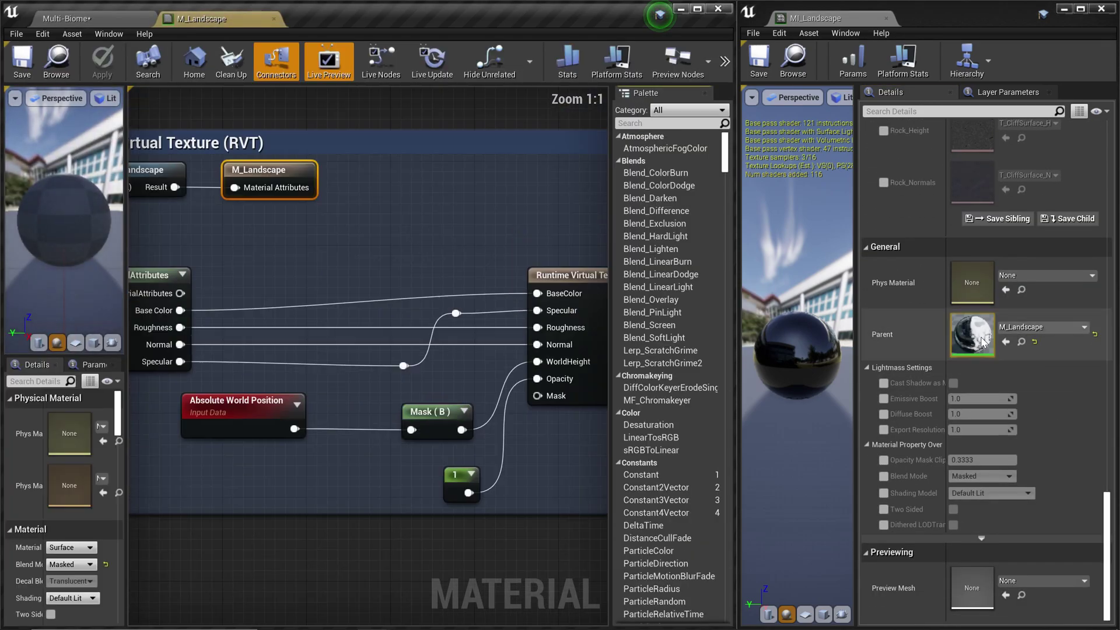
{"action": "right_click_drag", "start_coordinate": [480, 186], "coordinate": [377, 170]}
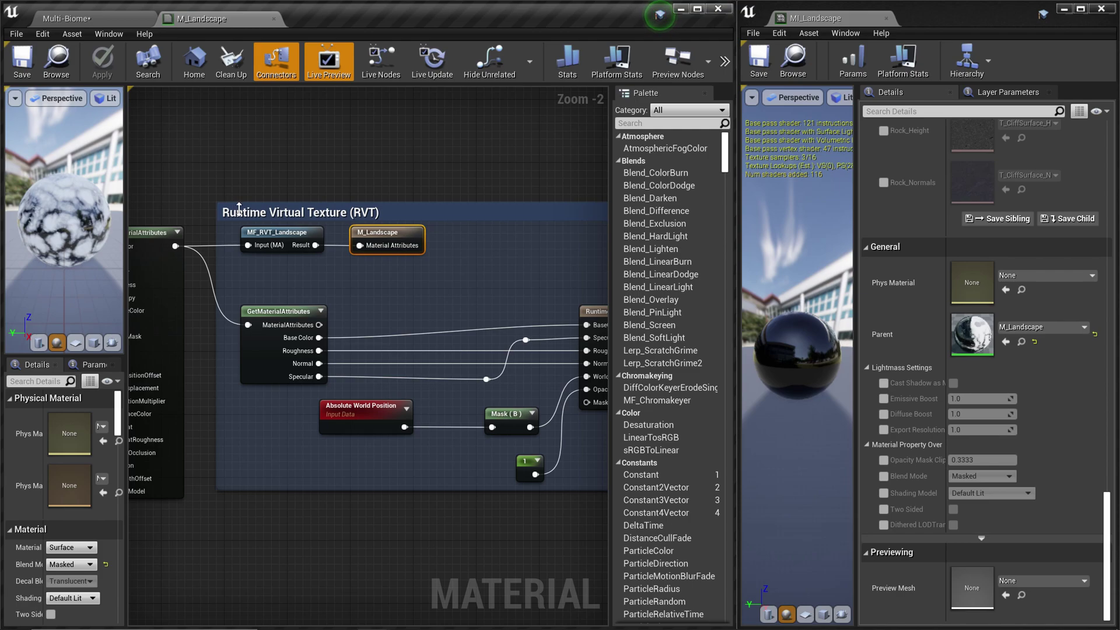
{"action": "scroll", "coordinate": [239, 208], "scroll_direction": "down", "scroll_amount": 1}
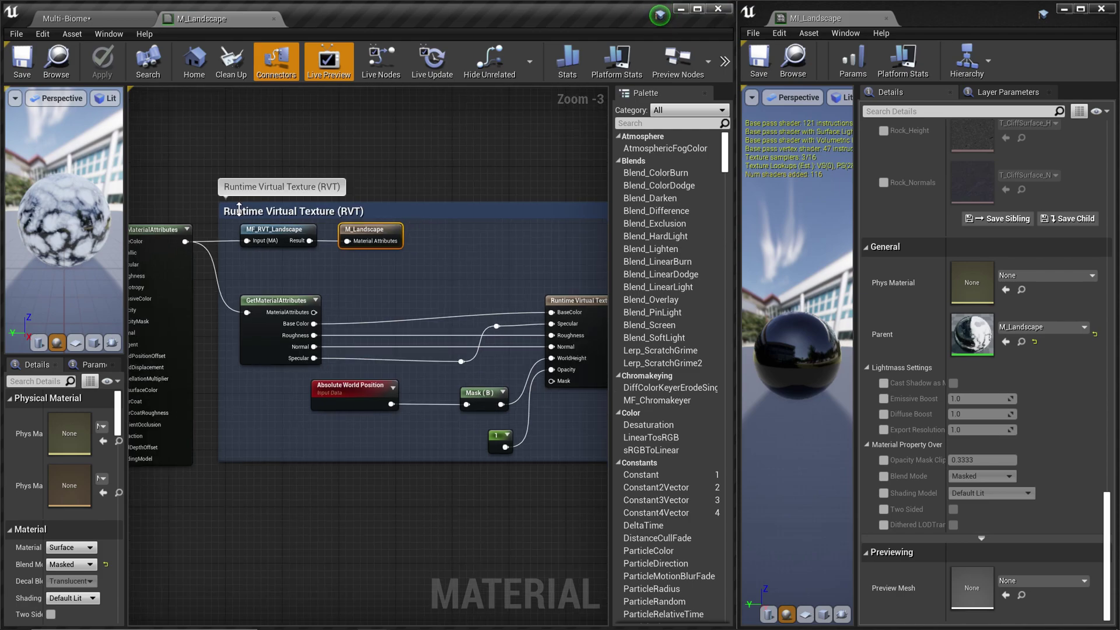
{"action": "scroll", "coordinate": [249, 231], "scroll_direction": "down", "scroll_amount": 1}
{"action": "left_click_drag", "start_coordinate": [518, 505], "coordinate": [183, 219]}
{"action": "key", "text": "Delete"}
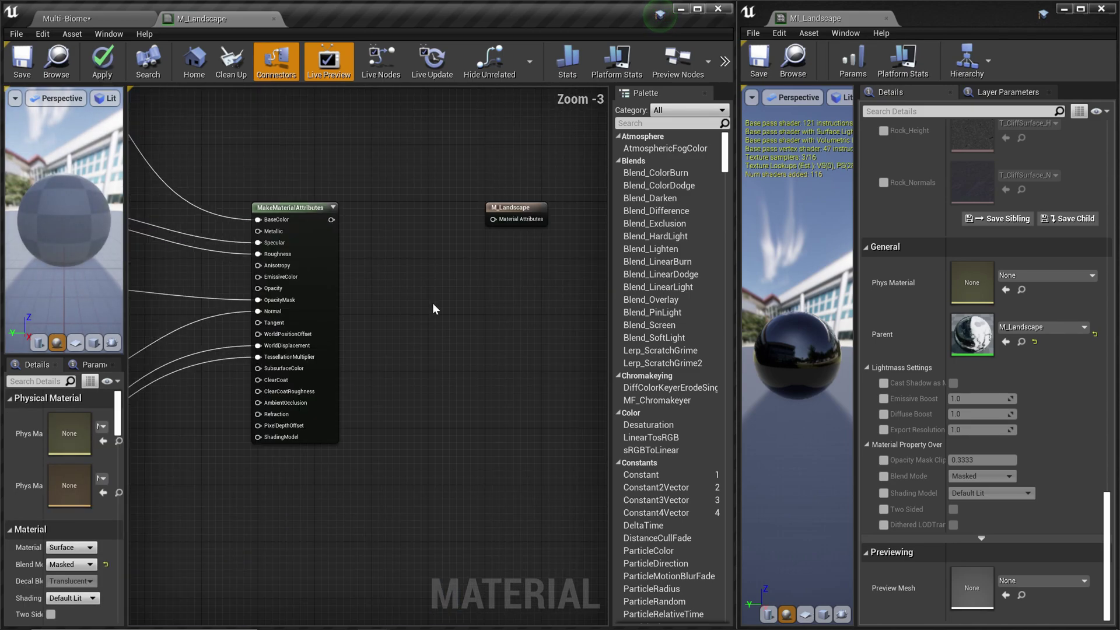
Step: Insert a Use_OpenLand_RVT_Tools node between the material attributes and M_Landscape's output
{"action": "right_click", "coordinate": [432, 302]}
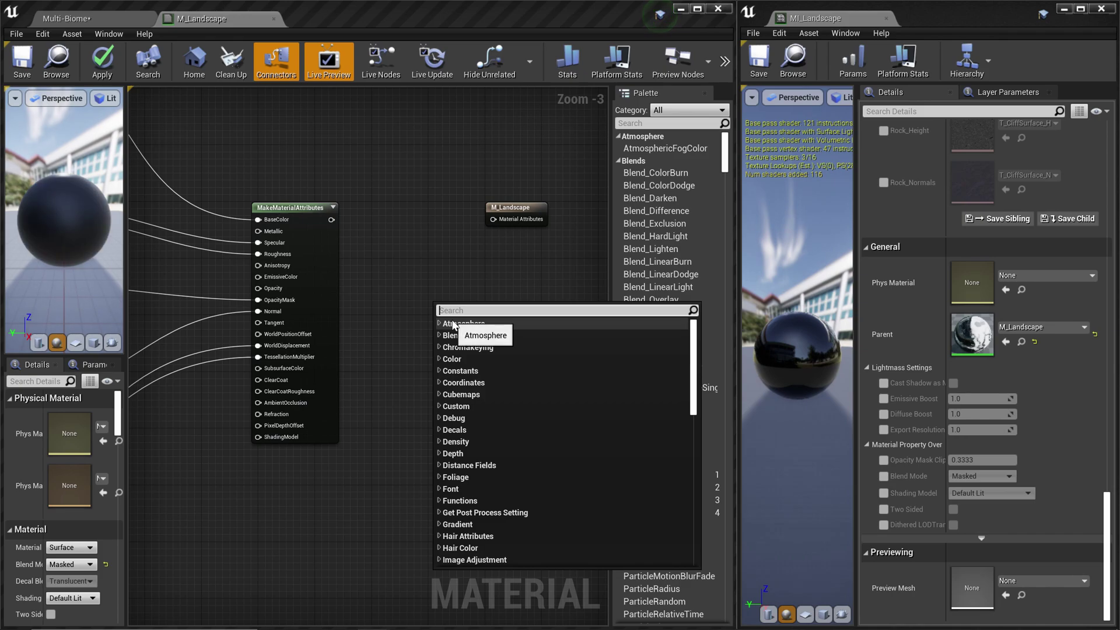
{"action": "type", "text": "Use Op"}
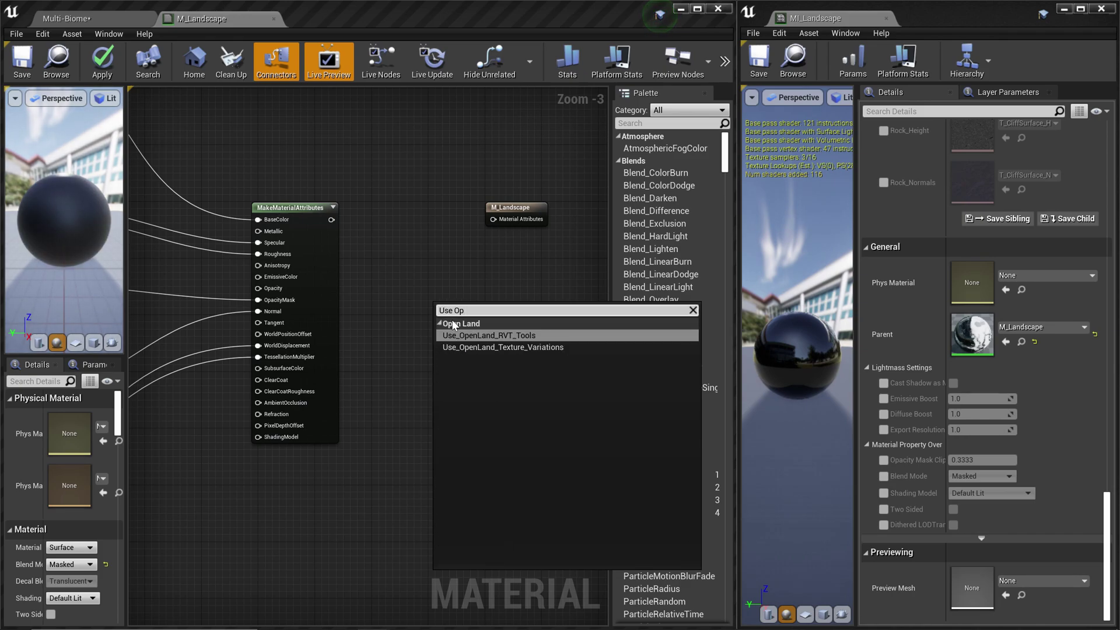
{"action": "left_click", "coordinate": [525, 336]}
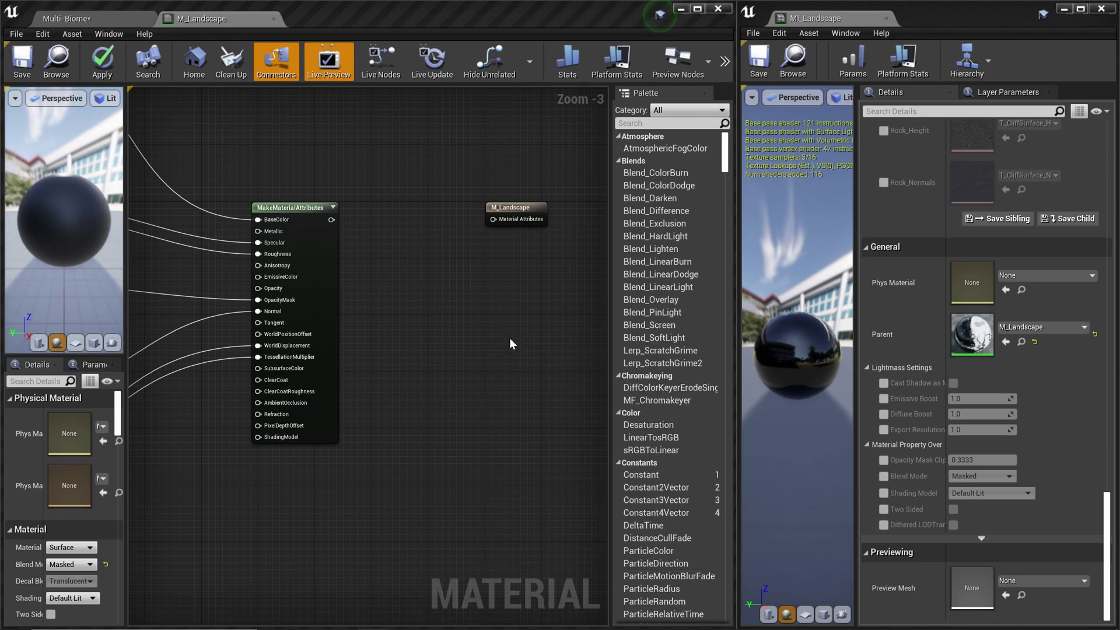
{"action": "left_click_drag", "start_coordinate": [443, 286], "coordinate": [415, 229]}
{"action": "left_click_drag", "start_coordinate": [330, 221], "coordinate": [400, 239]}
{"action": "left_click_drag", "start_coordinate": [486, 239], "coordinate": [545, 220]}
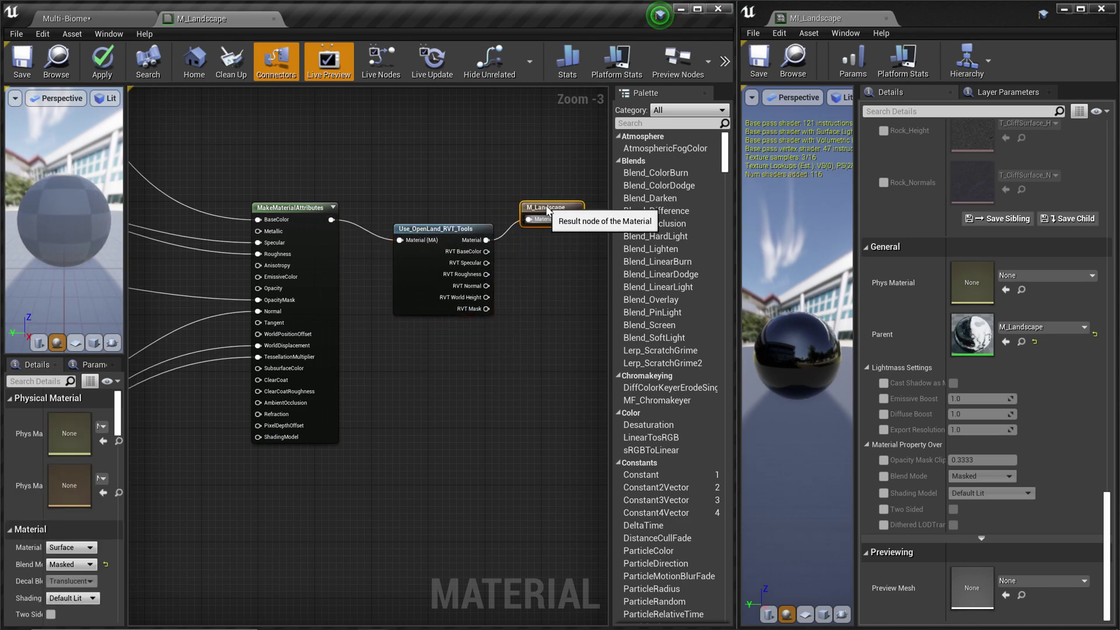
{"action": "left_click", "coordinate": [473, 233]}
{"action": "key", "text": "q"}
Step: Add a RuntimeVirtualTextureOutput fed by RVT BaseColor and Specular, then save M_Landscape
{"action": "scroll", "coordinate": [538, 278], "scroll_direction": "up", "scroll_amount": 1}
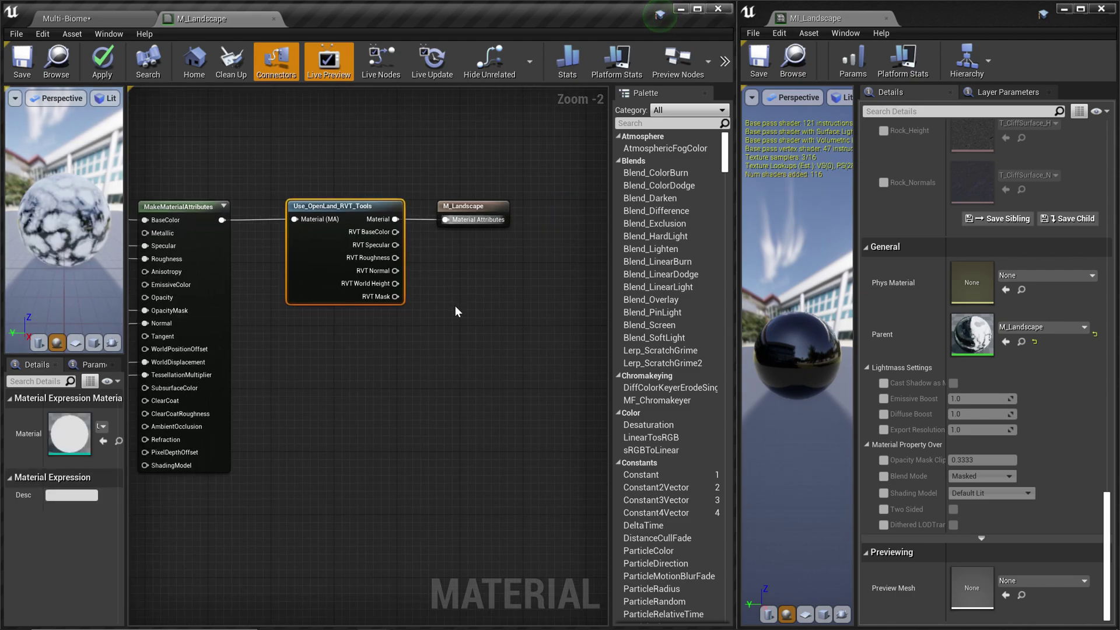
{"action": "right_click", "coordinate": [456, 309]}
{"action": "type", "text": "Runtime"}
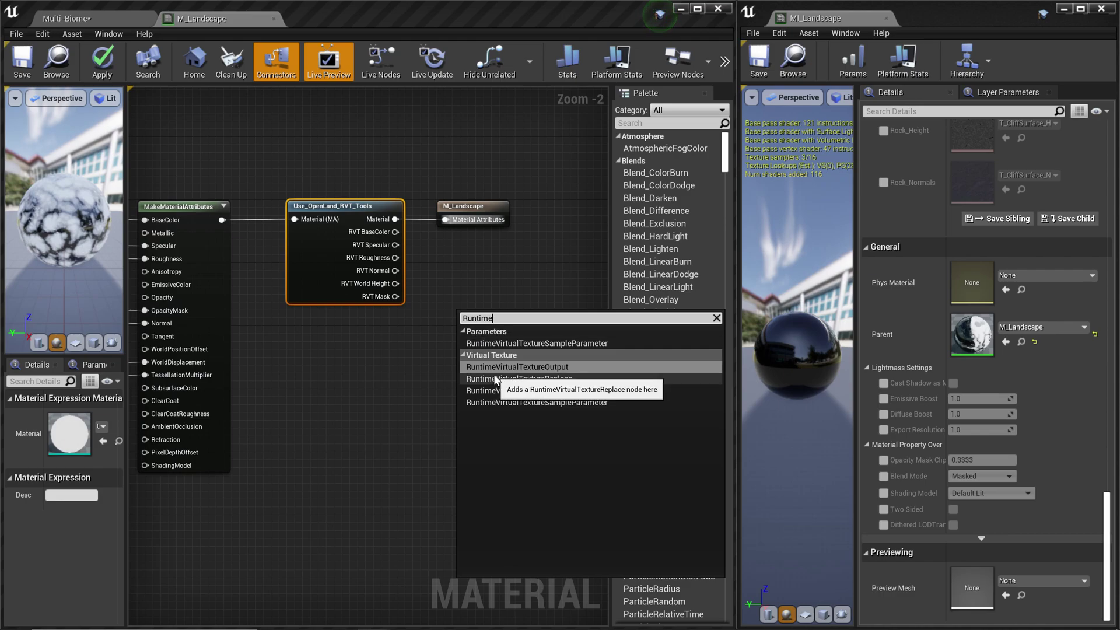
{"action": "left_click", "coordinate": [551, 369]}
{"action": "left_click_drag", "start_coordinate": [528, 344], "coordinate": [539, 282]}
{"action": "left_click_drag", "start_coordinate": [395, 231], "coordinate": [476, 275]}
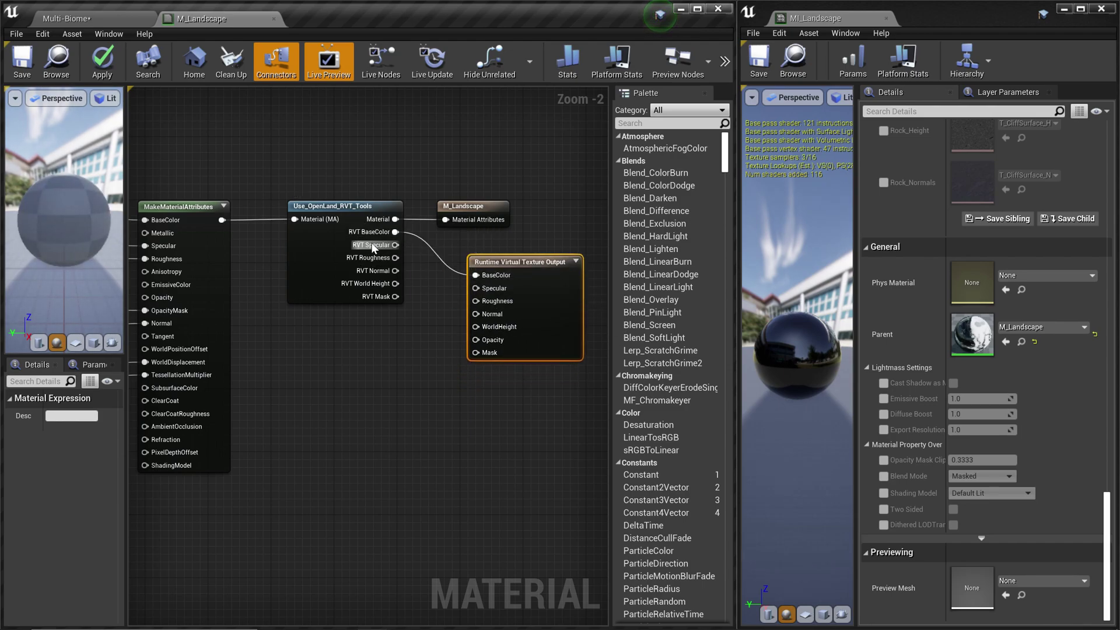
{"action": "left_click_drag", "start_coordinate": [396, 245], "coordinate": [478, 291]}
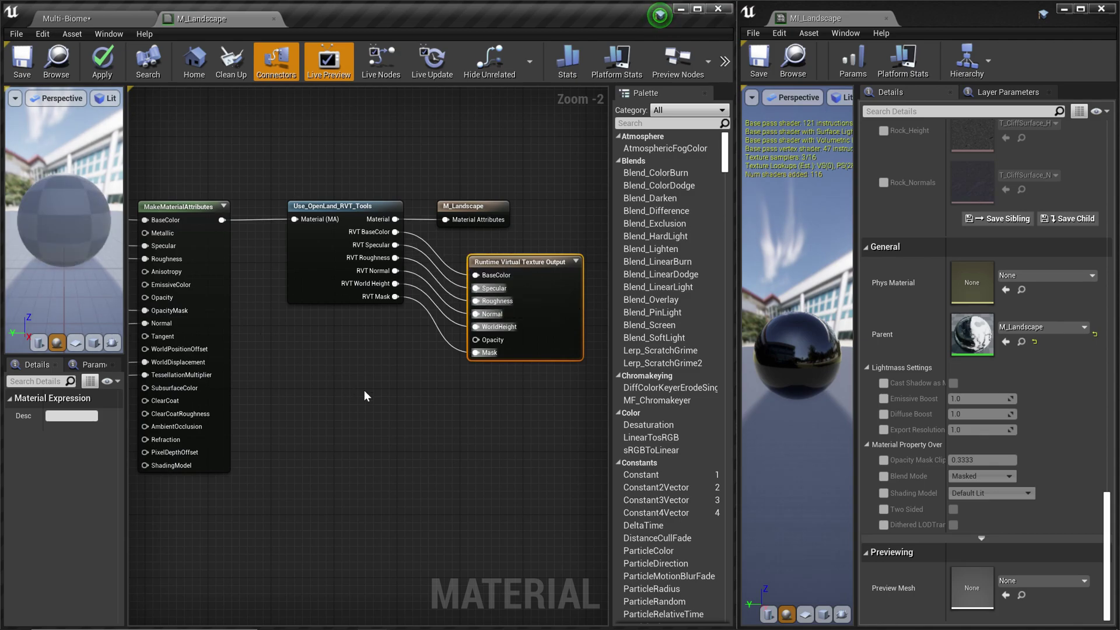
{"action": "left_click", "coordinate": [364, 391]}
{"action": "left_click", "coordinate": [23, 64]}
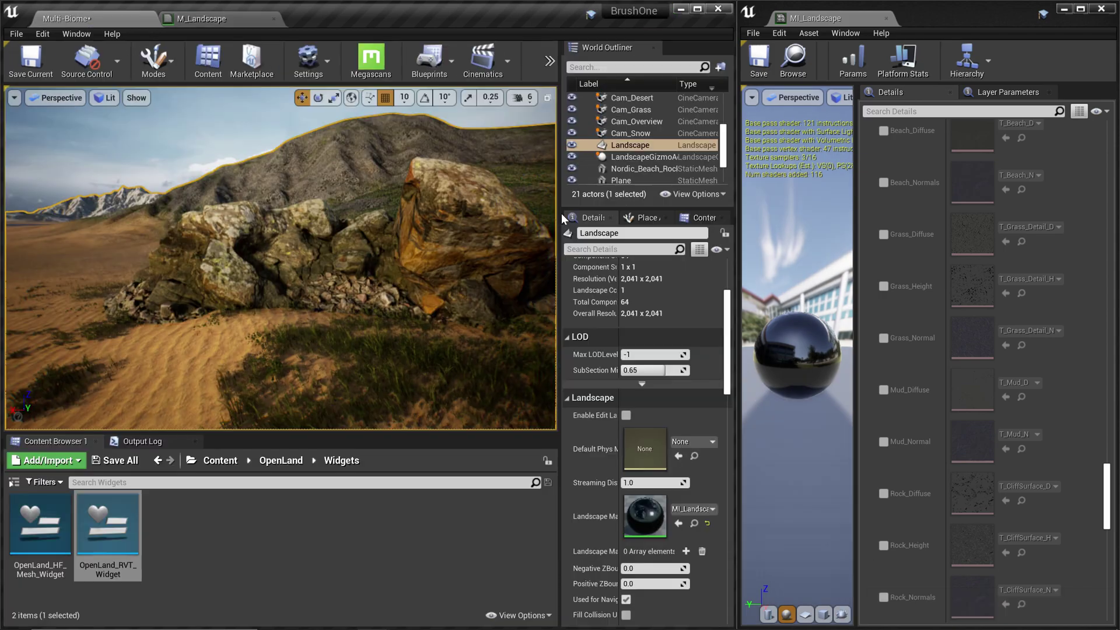
Step: Filter MI_Landscape parameters by 'RVT' and override Enable RVT Cache, leaving its value off
{"action": "mouse_move", "coordinate": [502, 234]}
{"action": "right_mouse_down"}
{"action": "mouse_move", "coordinate": [409, 234]}
{"action": "mouse_move", "coordinate": [502, 233]}
{"action": "right_mouse_up"}
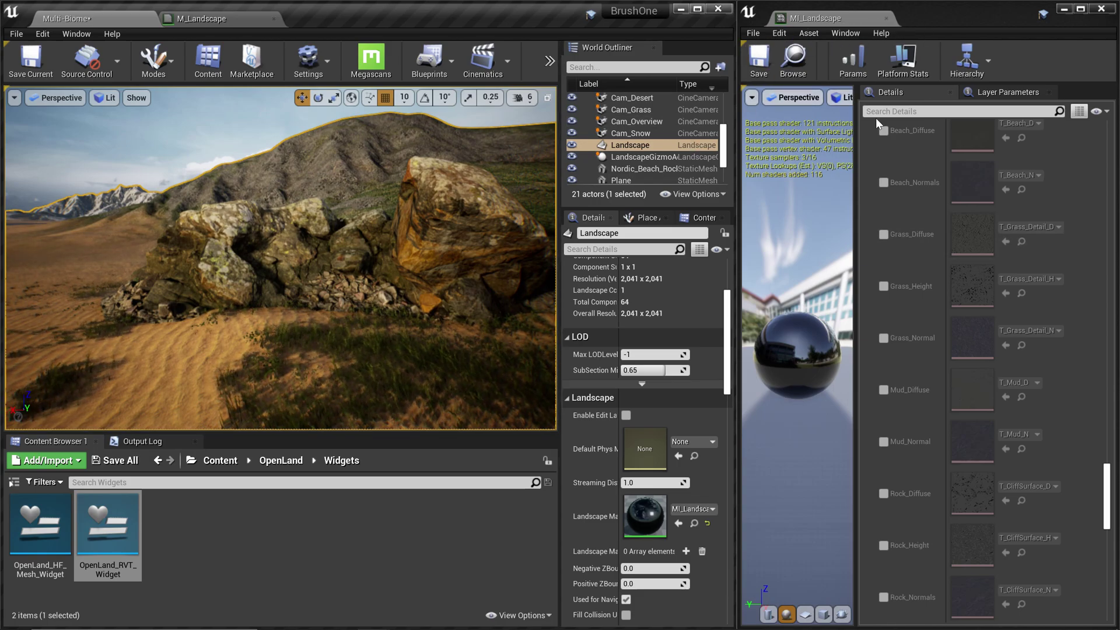
{"action": "left_click", "coordinate": [916, 312]}
{"action": "type", "text": "RVT"}
{"action": "left_click_drag", "start_coordinate": [947, 146], "coordinate": [1012, 156]}
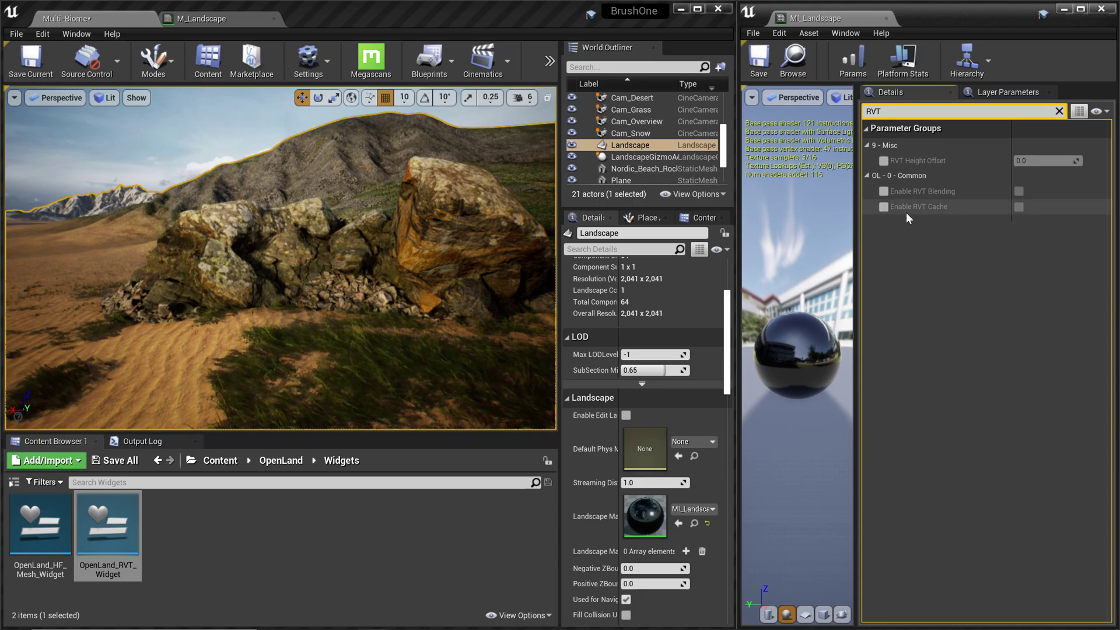
{"action": "left_click", "coordinate": [884, 207]}
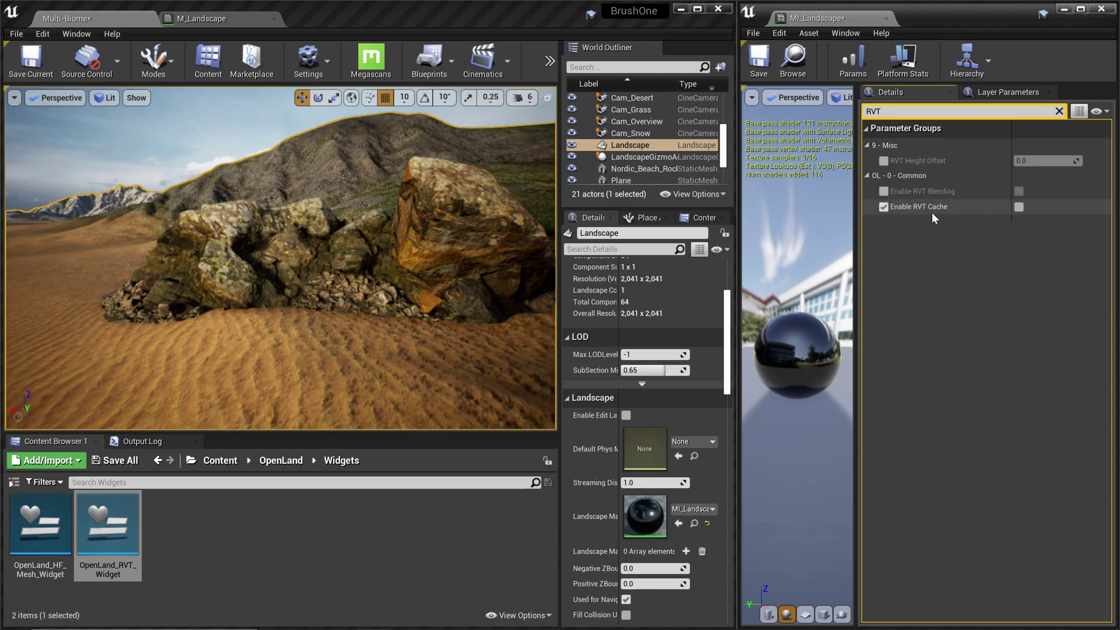
{"action": "left_click", "coordinate": [1019, 207]}
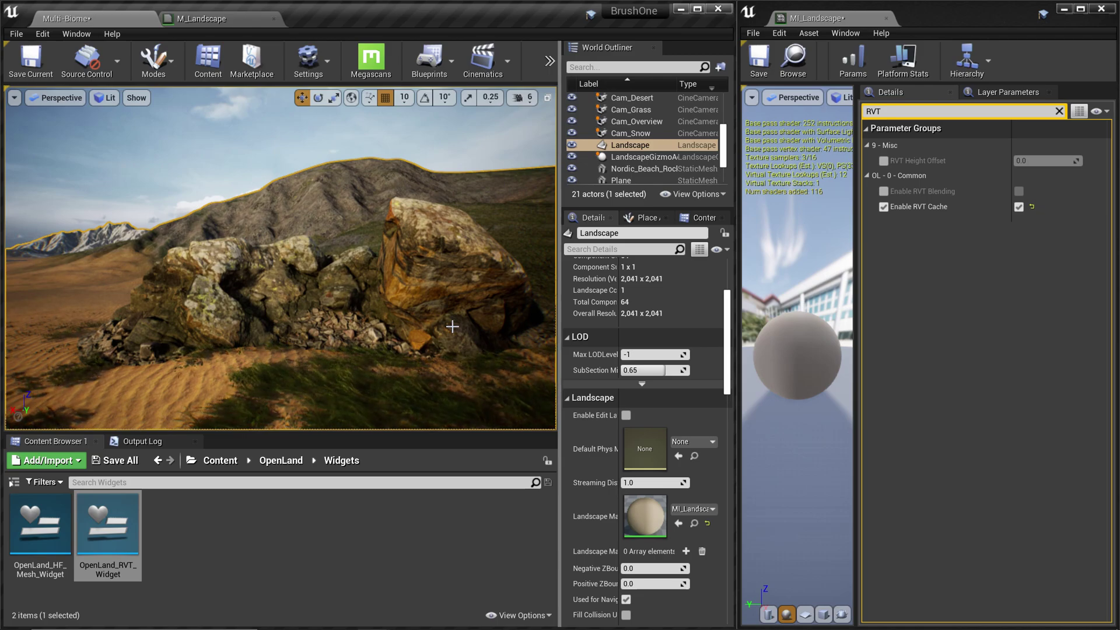
{"action": "left_click", "coordinate": [1019, 207]}
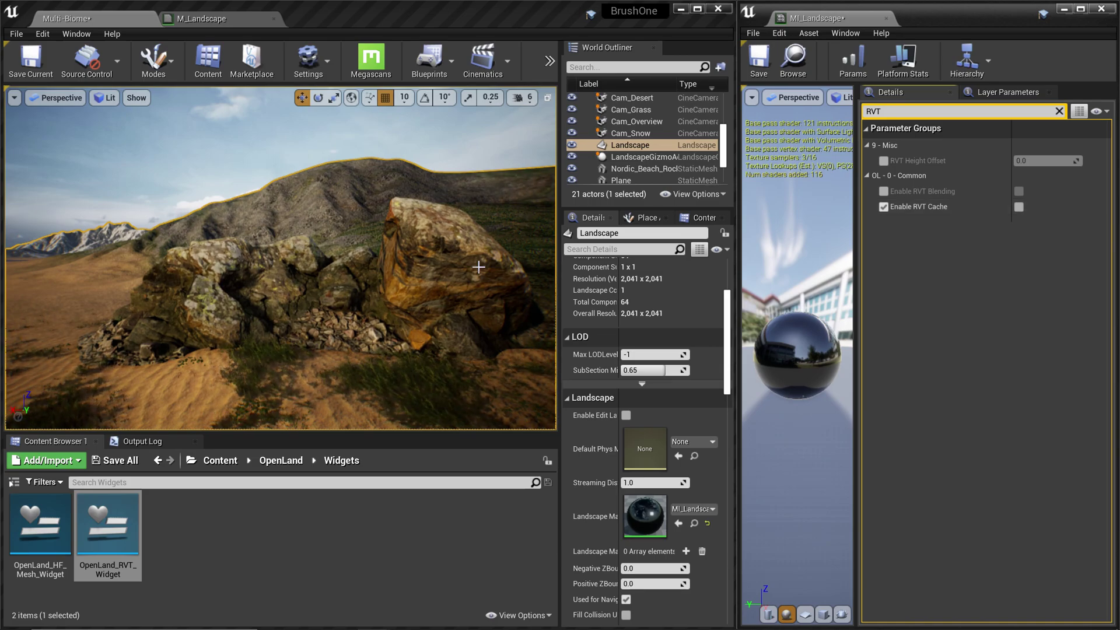
{"action": "left_click", "coordinate": [421, 291]}
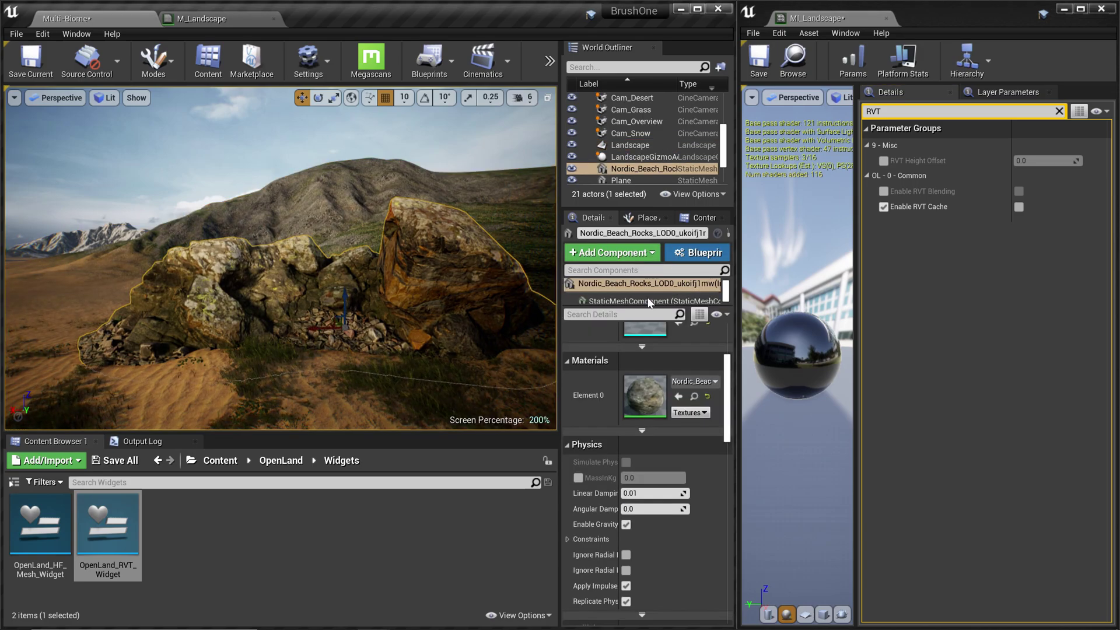
Step: Open the rock's Nordic_Beach_Rocks material instance, then its parent MS_DefaultMaterial_Fuzzy graph
{"action": "scroll", "coordinate": [625, 397], "scroll_direction": "up", "scroll_amount": 2}
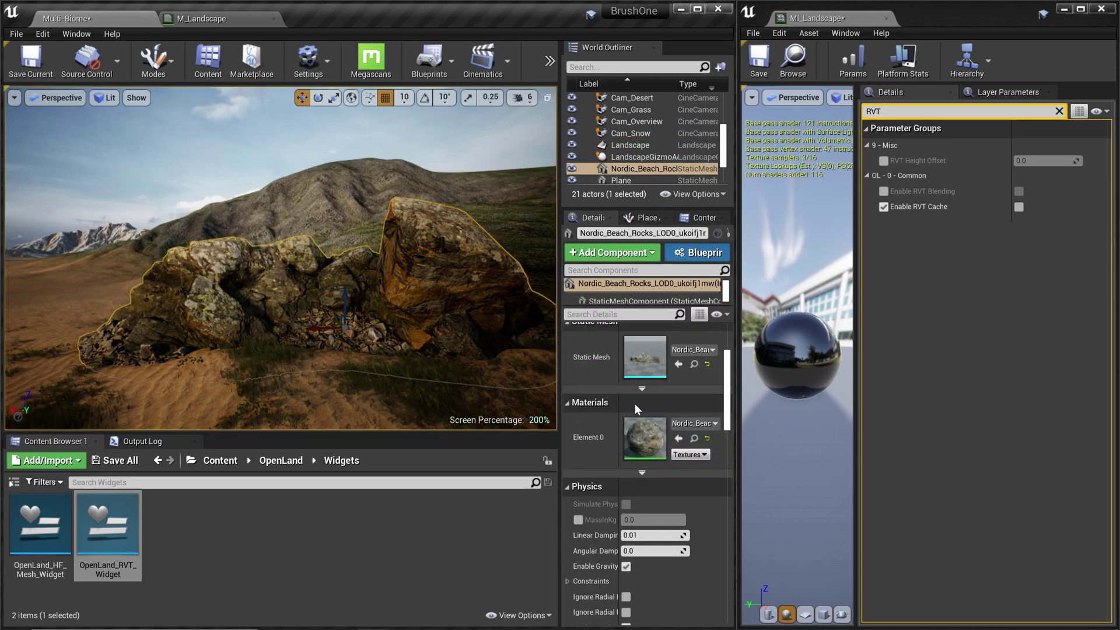
{"action": "double_click", "coordinate": [657, 446]}
{"action": "left_click_drag", "start_coordinate": [1106, 196], "coordinate": [1106, 516]}
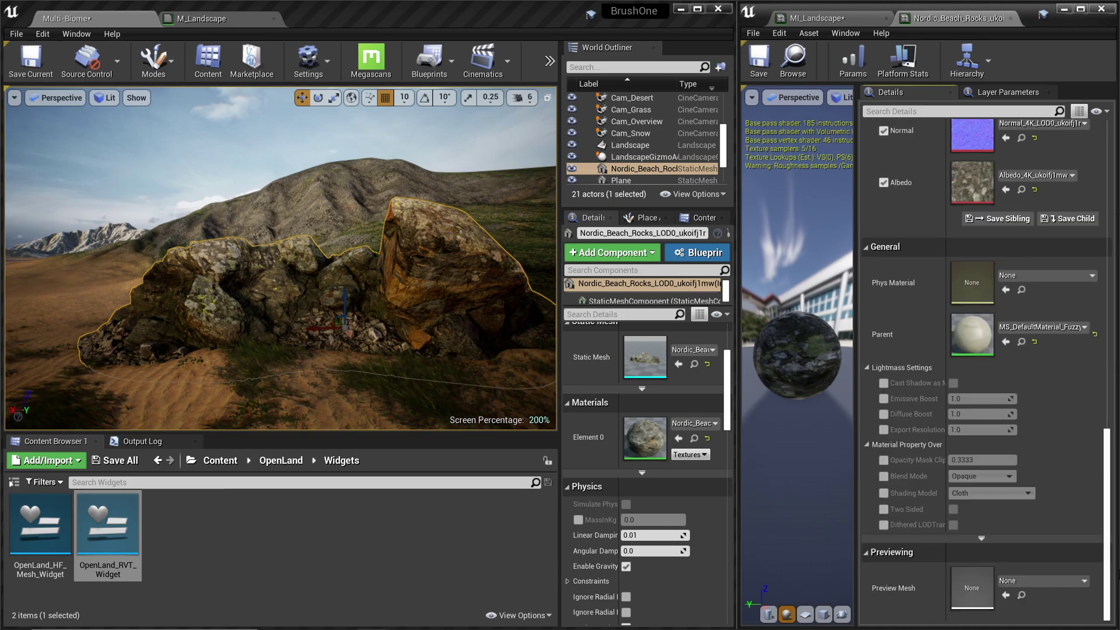
{"action": "double_click", "coordinate": [983, 333]}
{"action": "scroll", "coordinate": [315, 352], "scroll_direction": "down", "scroll_amount": 2}
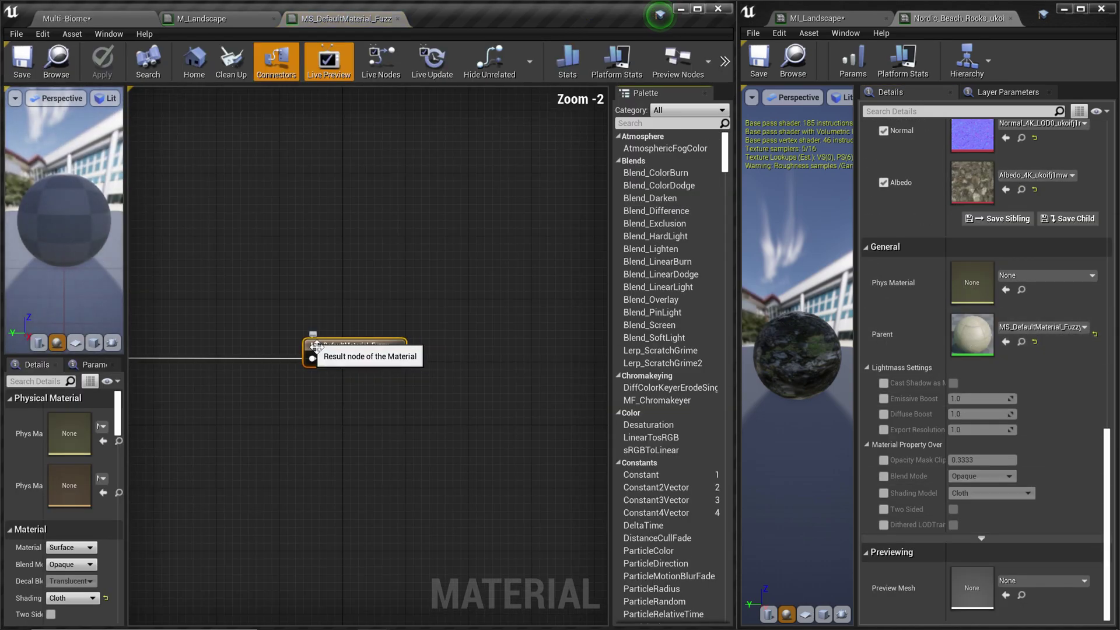
Step: Add a Use_OpenLand_RVT_Tools node to the fuzzy rock material's graph
{"action": "right_click_drag", "start_coordinate": [315, 352], "coordinate": [543, 314]}
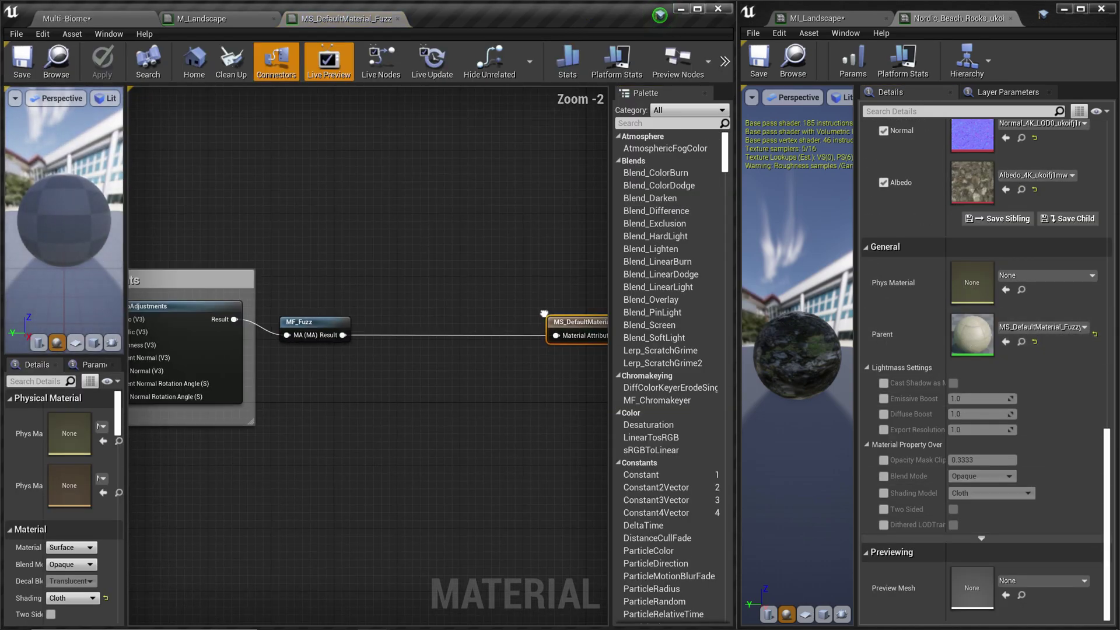
{"action": "right_click", "coordinate": [447, 395]}
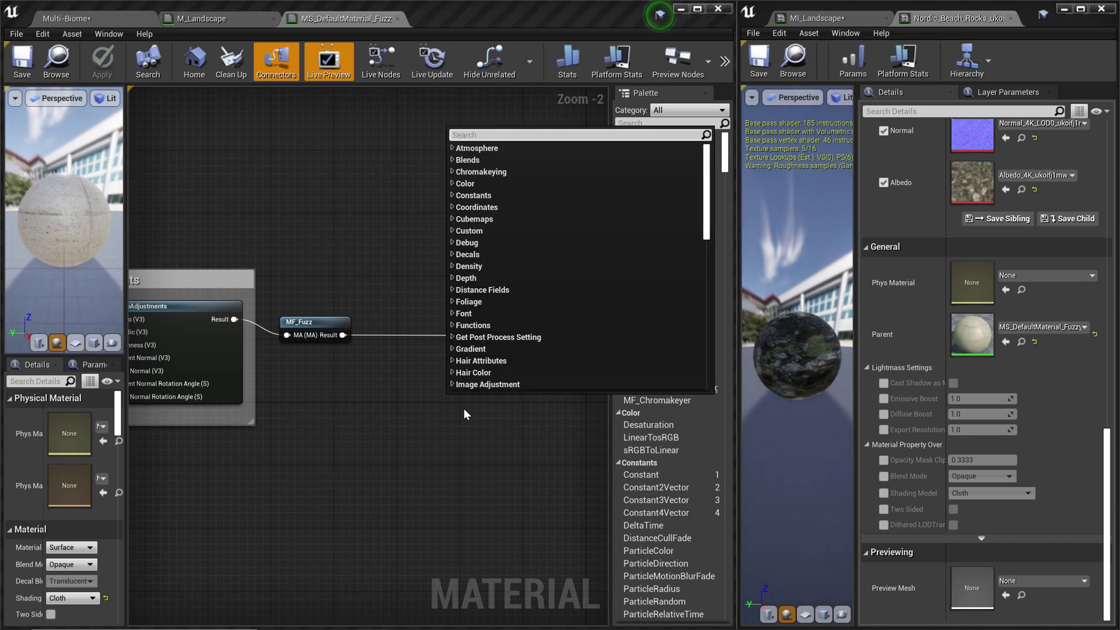
{"action": "type", "text": "Use Op"}
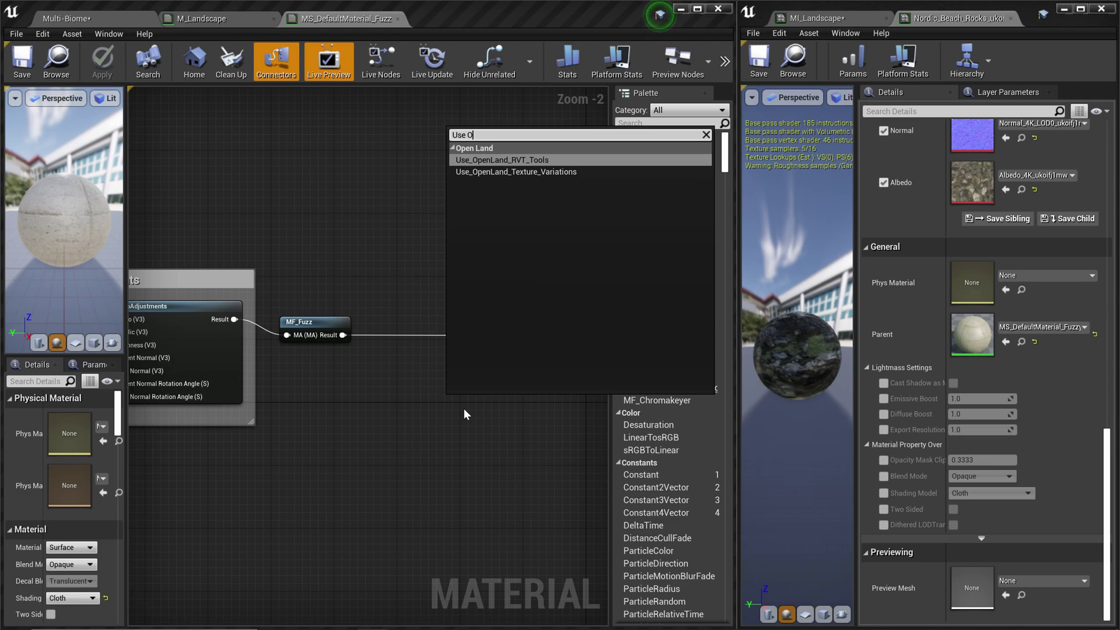
{"action": "key", "text": "Return"}
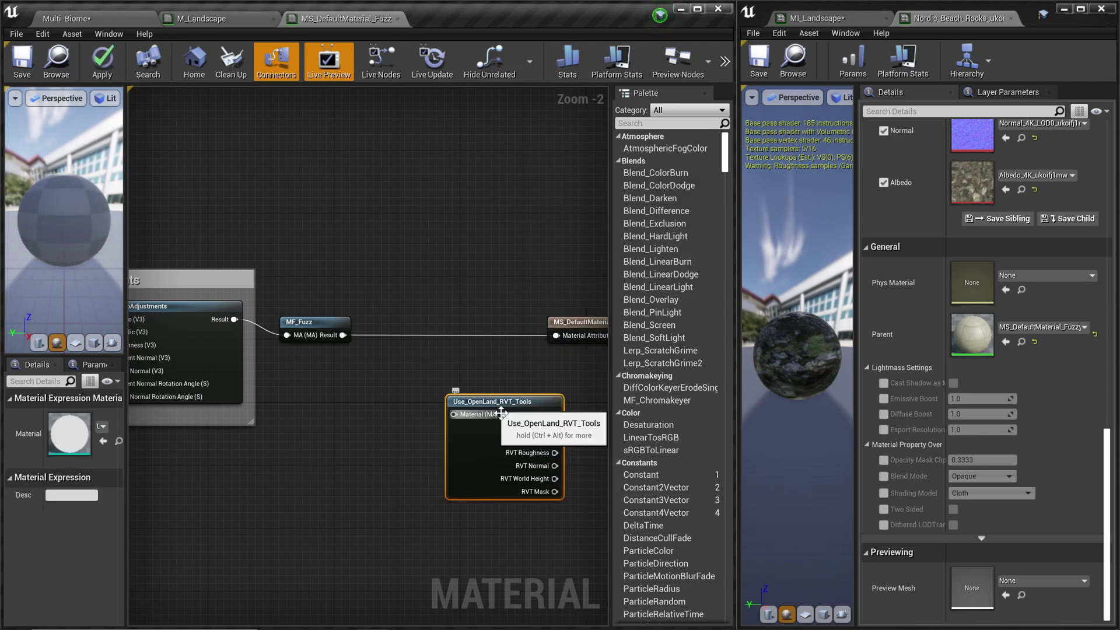
{"action": "left_click_drag", "start_coordinate": [487, 408], "coordinate": [470, 352]}
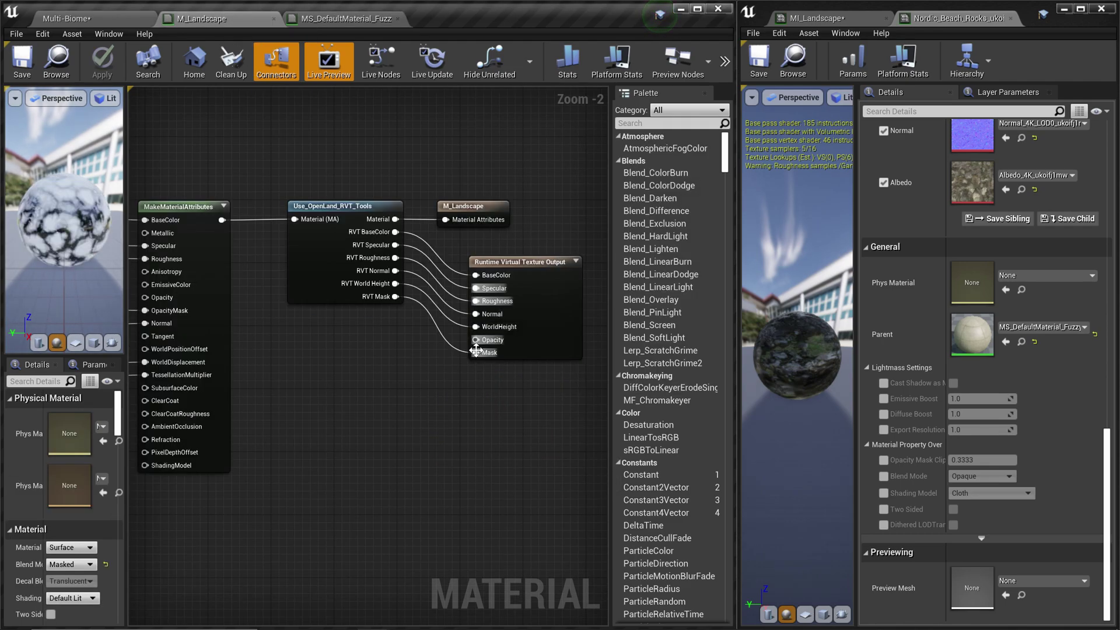
Step: Wire MF_Fuzz's Result through Use_OpenLand_RVT_Tools into the material output, then return to Multi-Biome
{"action": "left_click", "coordinate": [343, 19]}
{"action": "left_click_drag", "start_coordinate": [343, 335], "coordinate": [428, 358]}
{"action": "left_click_drag", "start_coordinate": [529, 359], "coordinate": [471, 327]}
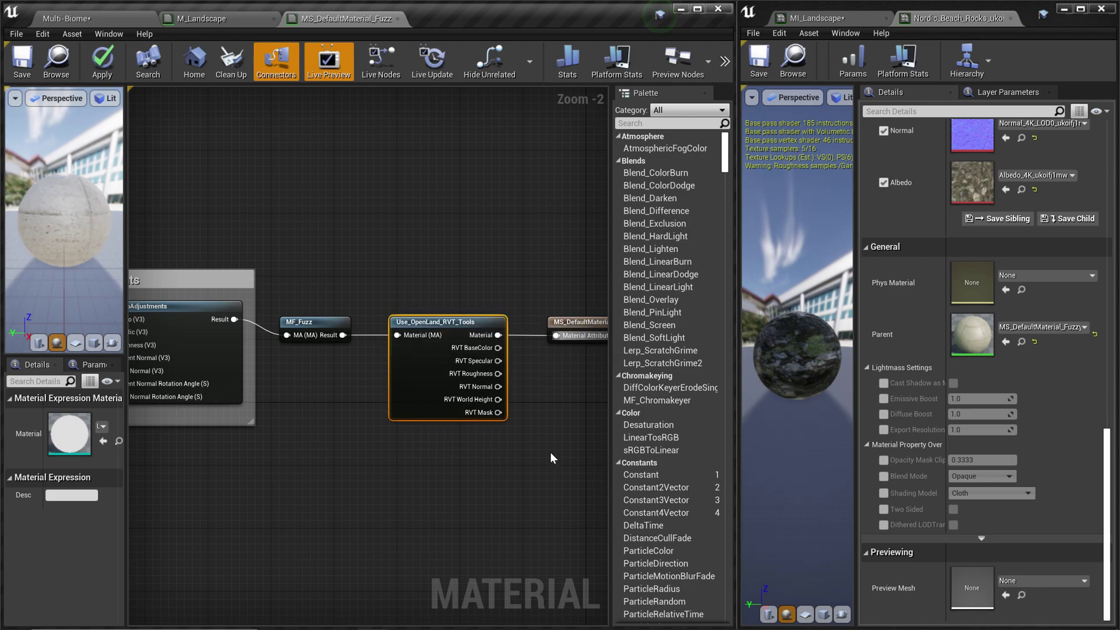
{"action": "scroll", "coordinate": [546, 456], "scroll_direction": "down", "scroll_amount": 1}
{"action": "scroll", "coordinate": [546, 457], "scroll_direction": "up", "scroll_amount": 1}
{"action": "right_click_drag", "start_coordinate": [547, 456], "coordinate": [483, 473]}
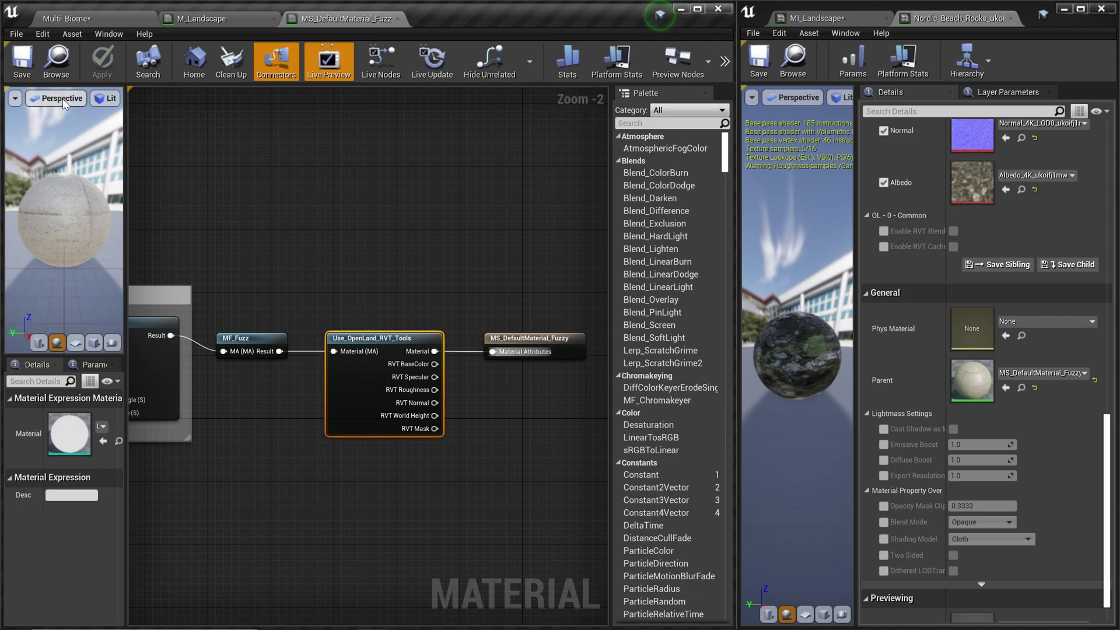
{"action": "left_click", "coordinate": [86, 19]}
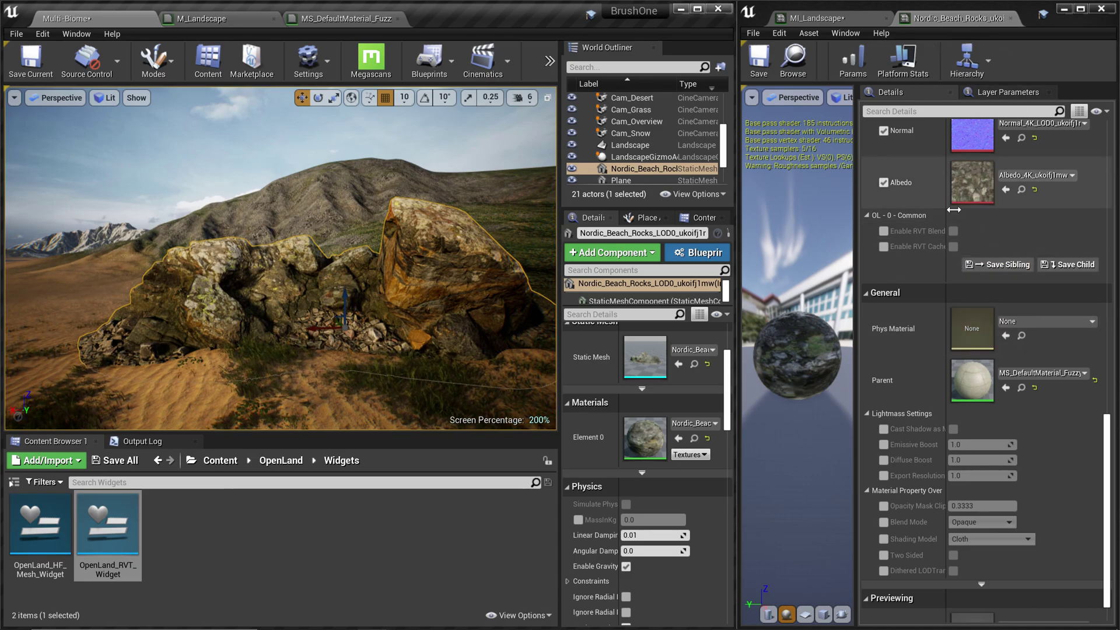
Step: Override and turn on Enable RVT Blending in the rock material instance
{"action": "left_click_drag", "start_coordinate": [946, 239], "coordinate": [976, 239]}
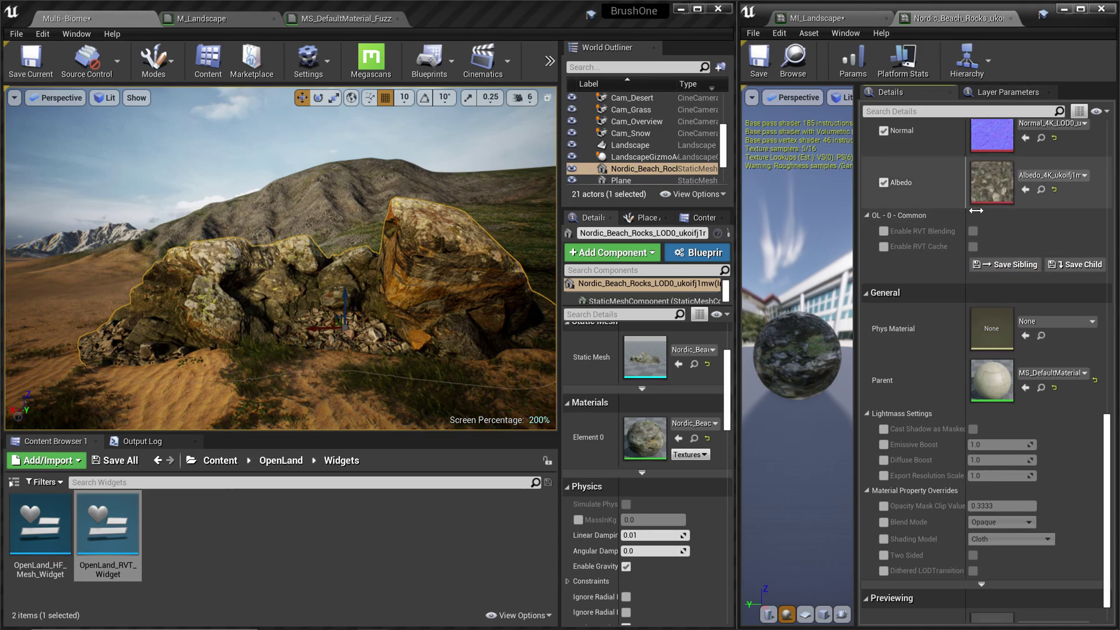
{"action": "left_click", "coordinate": [884, 231]}
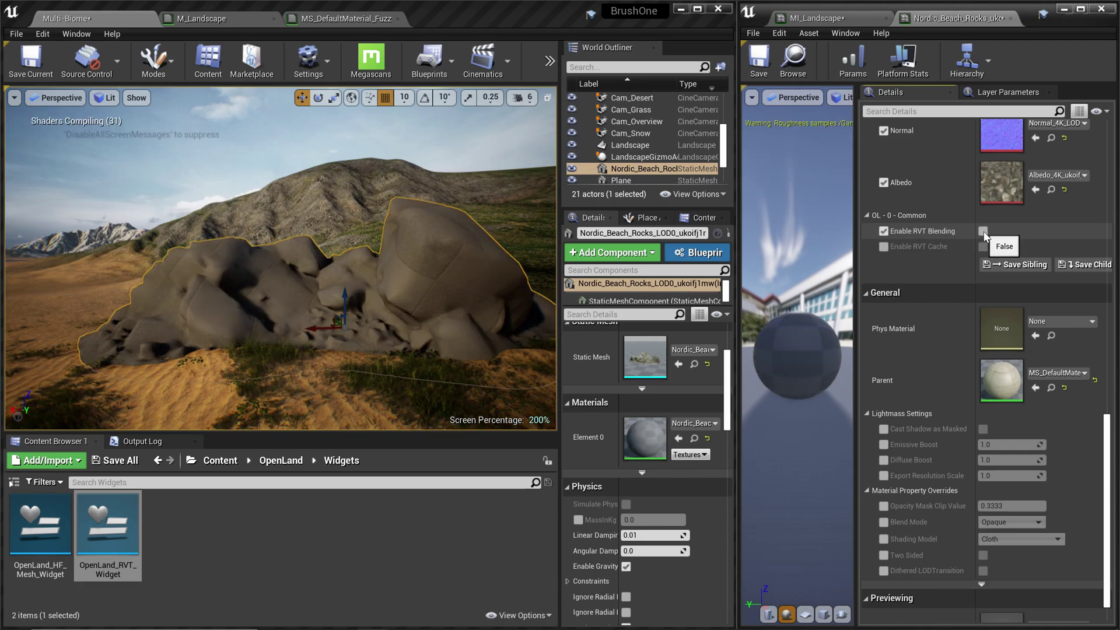
{"action": "left_click", "coordinate": [984, 232]}
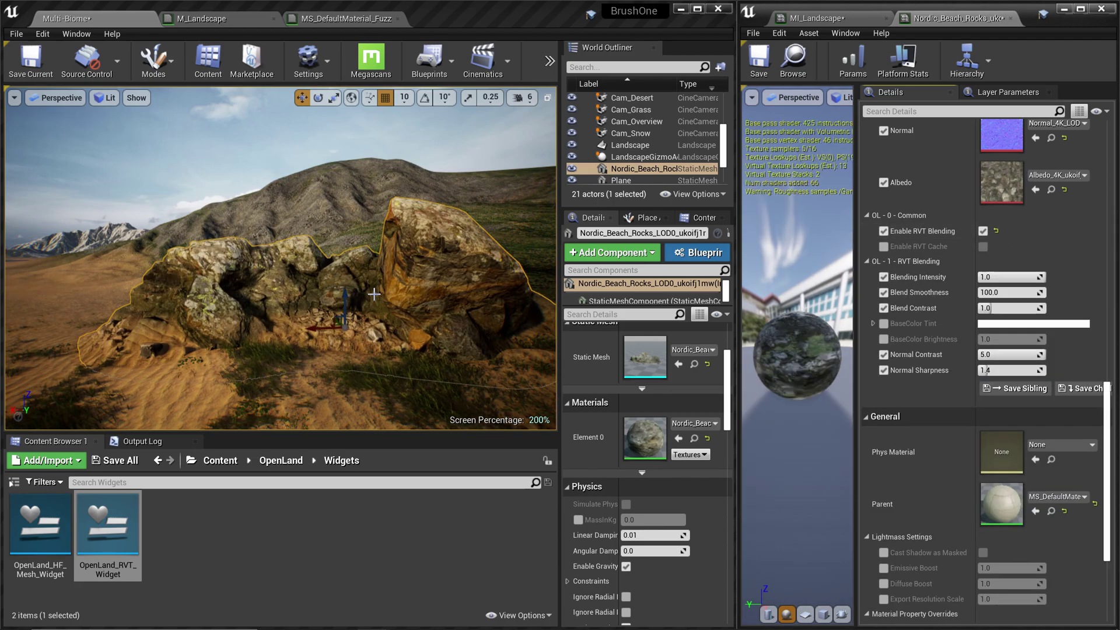
Step: Set Blending Intensity 1.0, Blend Smoothness about 968.7 and Blend Contrast about 1.6
{"action": "right_click_drag", "start_coordinate": [374, 296], "coordinate": [355, 296]}
{"action": "left_click_drag", "start_coordinate": [997, 278], "coordinate": [1045, 277]}
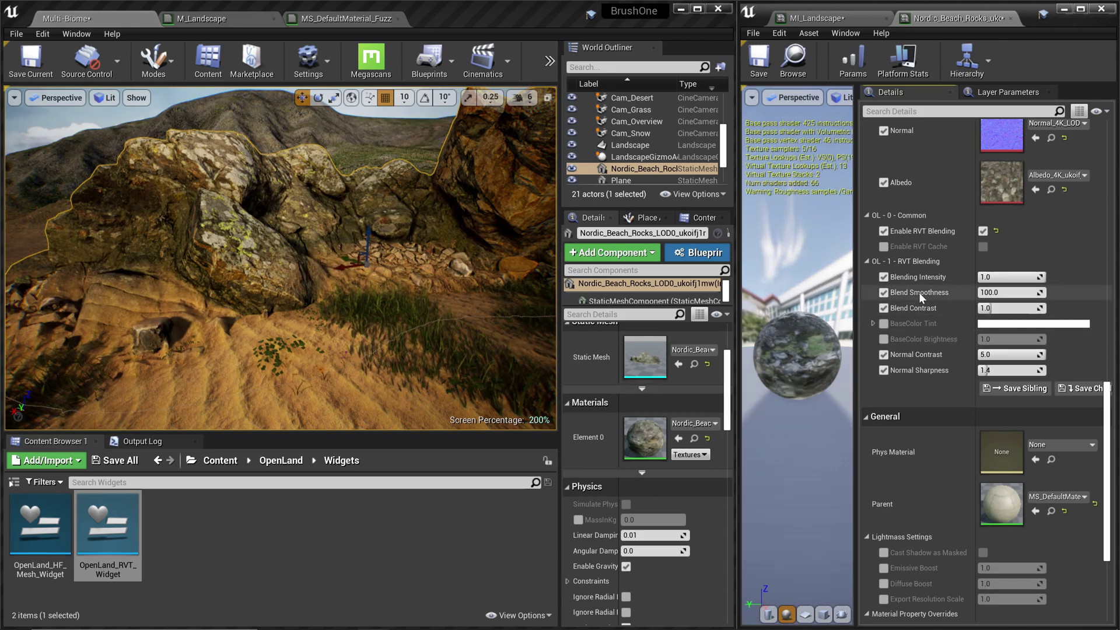
{"action": "left_click_drag", "start_coordinate": [999, 293], "coordinate": [1043, 293]}
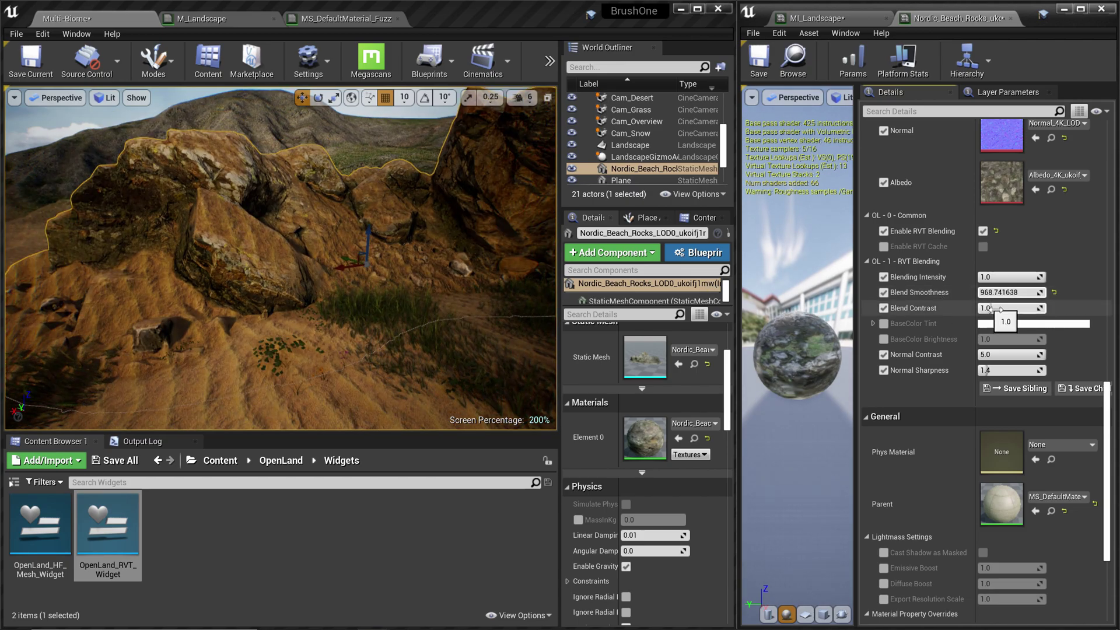
{"action": "mouse_move", "coordinate": [989, 310]}
{"action": "left_mouse_down"}
{"action": "mouse_move", "coordinate": [1019, 308]}
{"action": "mouse_move", "coordinate": [1000, 309]}
{"action": "left_mouse_up"}
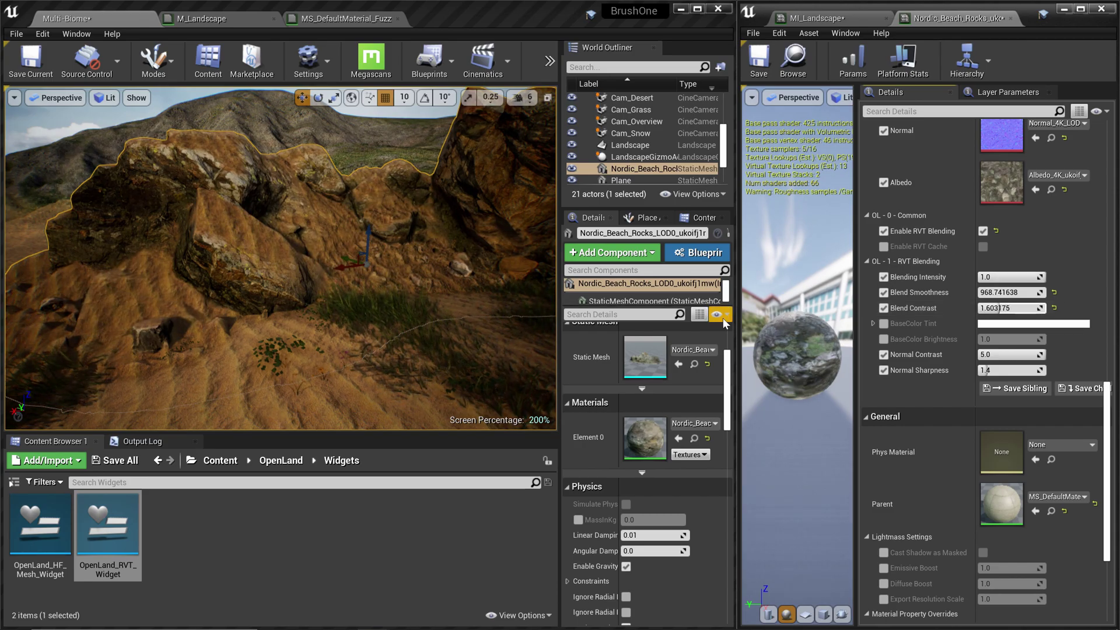
Step: Lower the rock's Normal Sharpness to about 1.08
{"action": "mouse_move", "coordinate": [984, 370]}
{"action": "left_mouse_down"}
{"action": "mouse_move", "coordinate": [996, 370]}
{"action": "mouse_move", "coordinate": [981, 370]}
{"action": "left_mouse_up"}
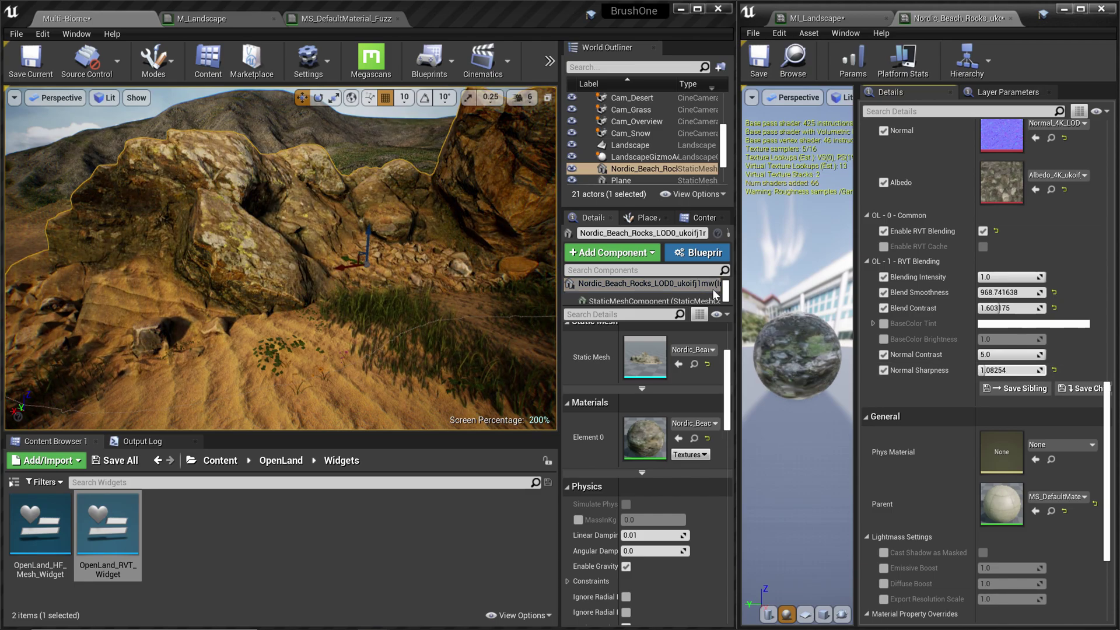
{"action": "scroll", "coordinate": [970, 324], "scroll_direction": "down", "scroll_amount": 2}
{"action": "scroll", "coordinate": [970, 324], "scroll_direction": "up", "scroll_amount": 2}
{"action": "scroll", "coordinate": [520, 299], "scroll_direction": "down", "scroll_amount": 4}
Step: Select the landscape and raise Blend Smoothness to about 1612 and Blend Contrast to 2.9
{"action": "mouse_move", "coordinate": [445, 328]}
{"action": "right_mouse_down"}
{"action": "mouse_move", "coordinate": [431, 327]}
{"action": "mouse_move", "coordinate": [444, 328]}
{"action": "right_mouse_up"}
{"action": "left_click", "coordinate": [444, 328]}
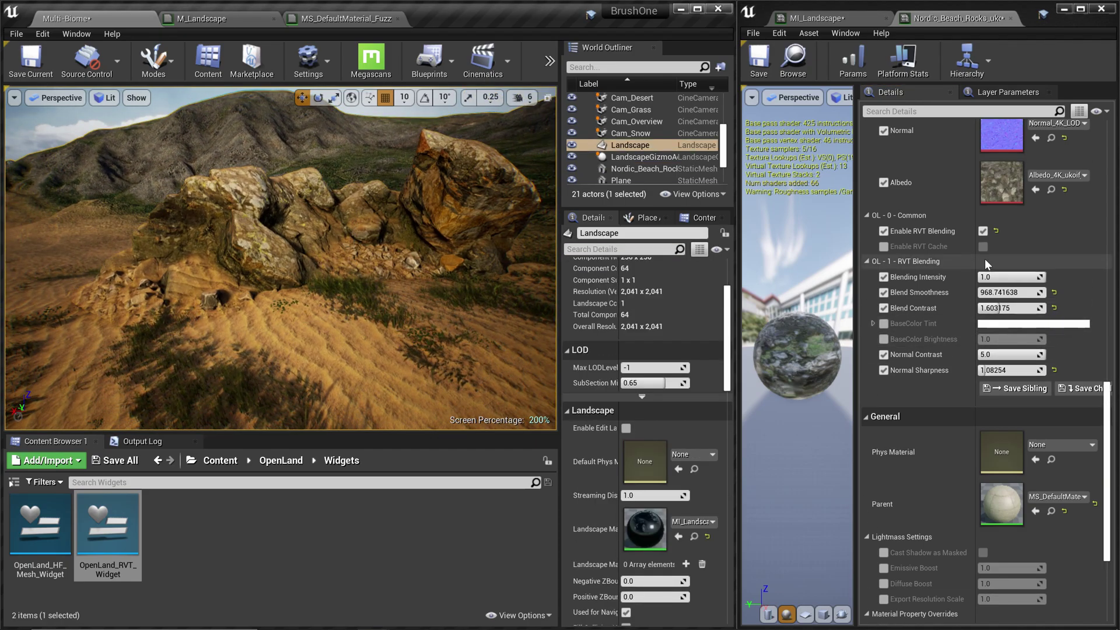
{"action": "mouse_move", "coordinate": [1027, 282]}
{"action": "left_mouse_down"}
{"action": "mouse_move", "coordinate": [979, 282]}
{"action": "mouse_move", "coordinate": [1044, 281]}
{"action": "left_mouse_up"}
{"action": "mouse_move", "coordinate": [432, 342]}
{"action": "right_mouse_down"}
{"action": "mouse_move", "coordinate": [447, 336]}
{"action": "mouse_move", "coordinate": [432, 342]}
{"action": "right_mouse_up"}
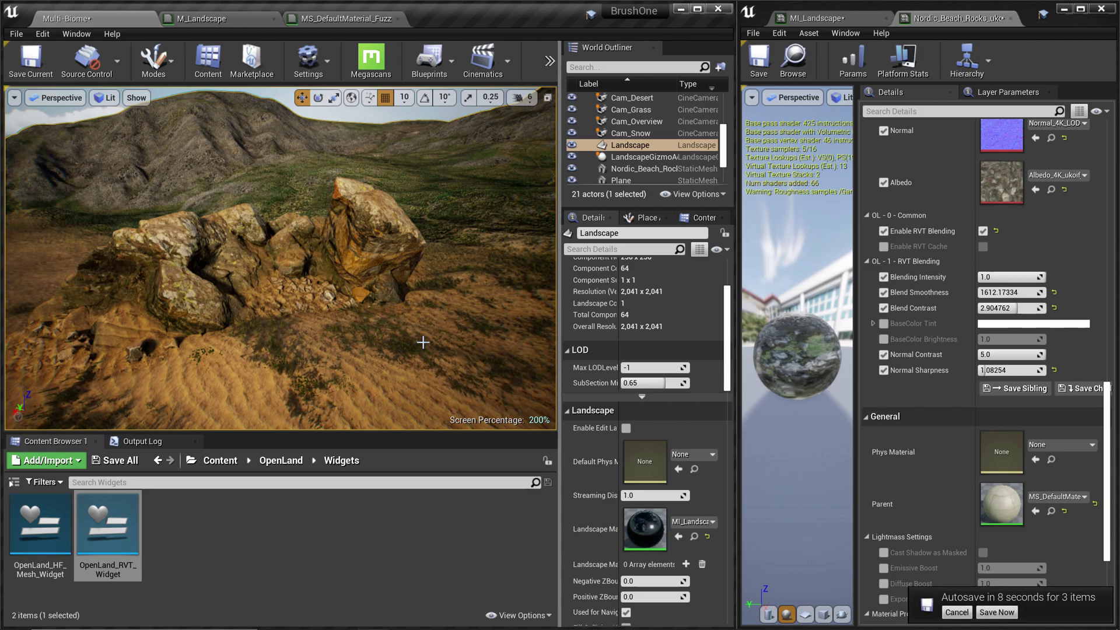
{"action": "left_click", "coordinate": [198, 19]}
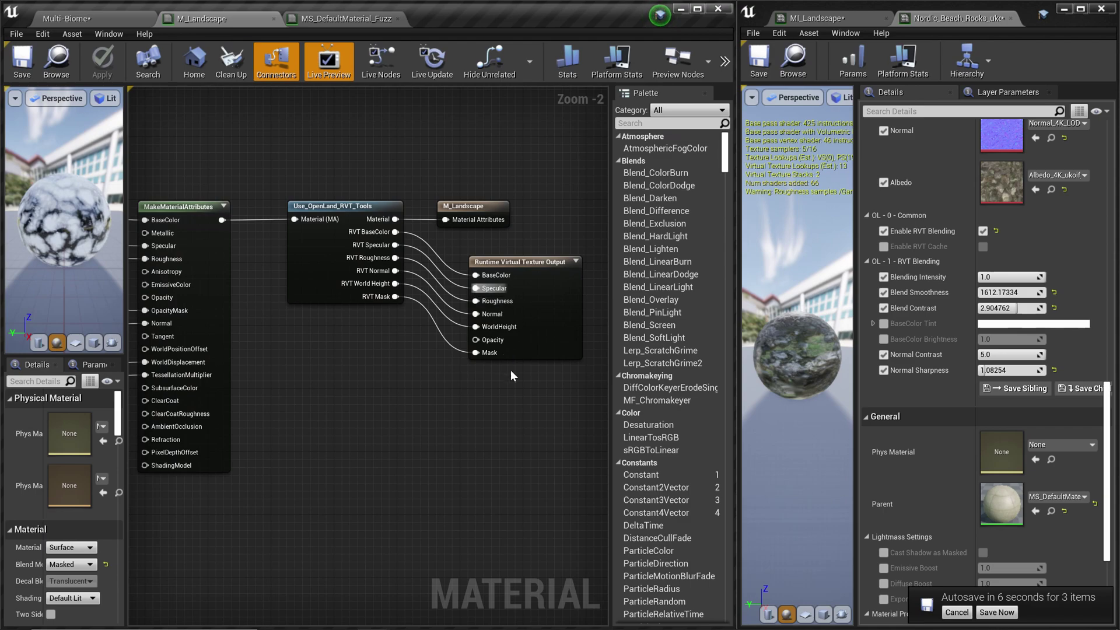
{"action": "scroll", "coordinate": [429, 398], "scroll_direction": "up", "scroll_amount": 1}
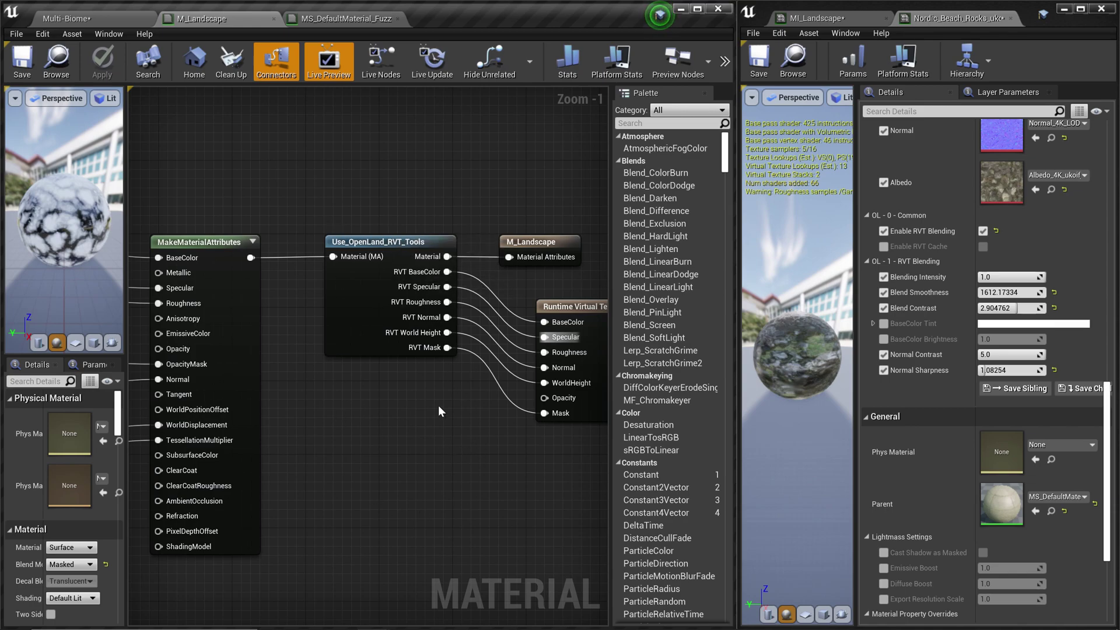
{"action": "scroll", "coordinate": [470, 515], "scroll_direction": "down", "scroll_amount": 2}
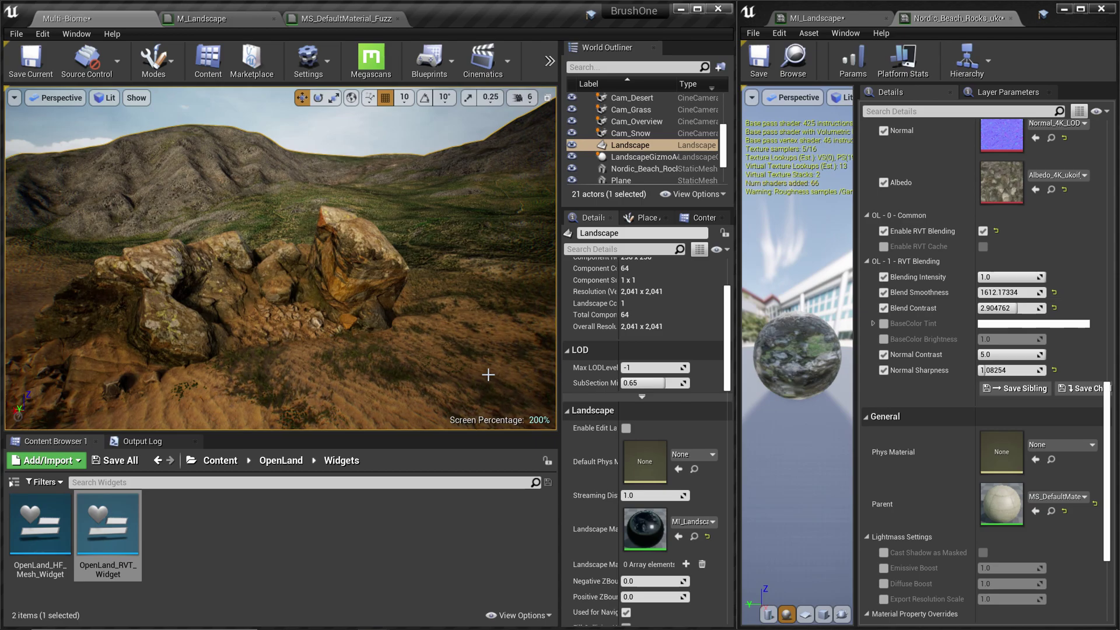
Step: Orbit around the rock pile to inspect its terrain blend, then return to the top Content folder
{"action": "right_click_drag", "start_coordinate": [488, 374], "coordinate": [433, 381]}
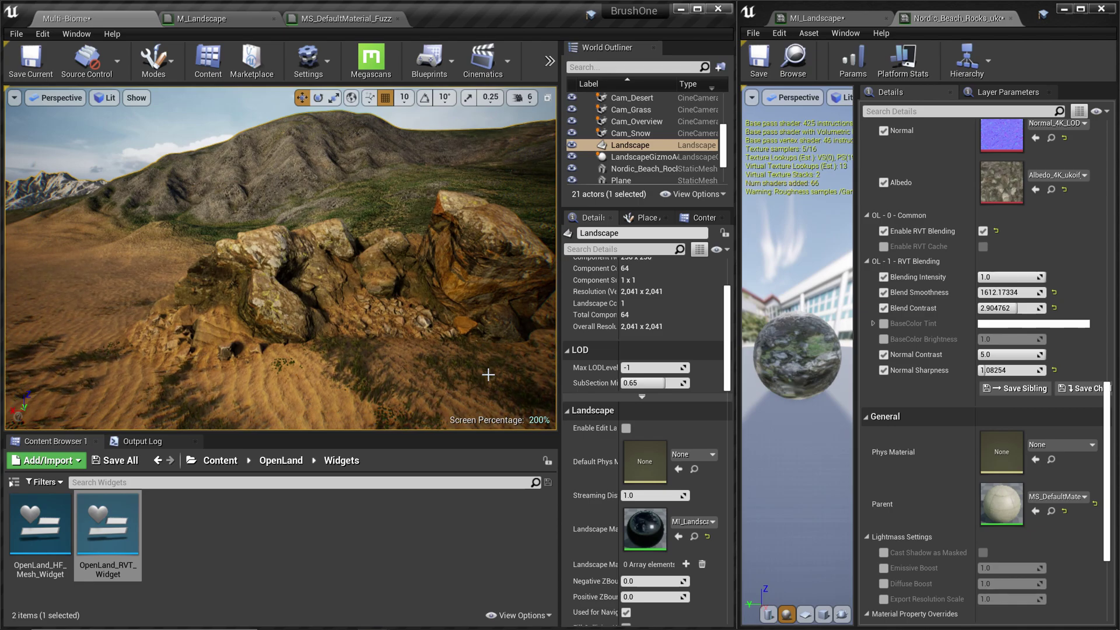
{"action": "right_click_drag", "start_coordinate": [488, 375], "coordinate": [642, 363]}
{"action": "right_click_drag", "start_coordinate": [280, 257], "coordinate": [257, 283]}
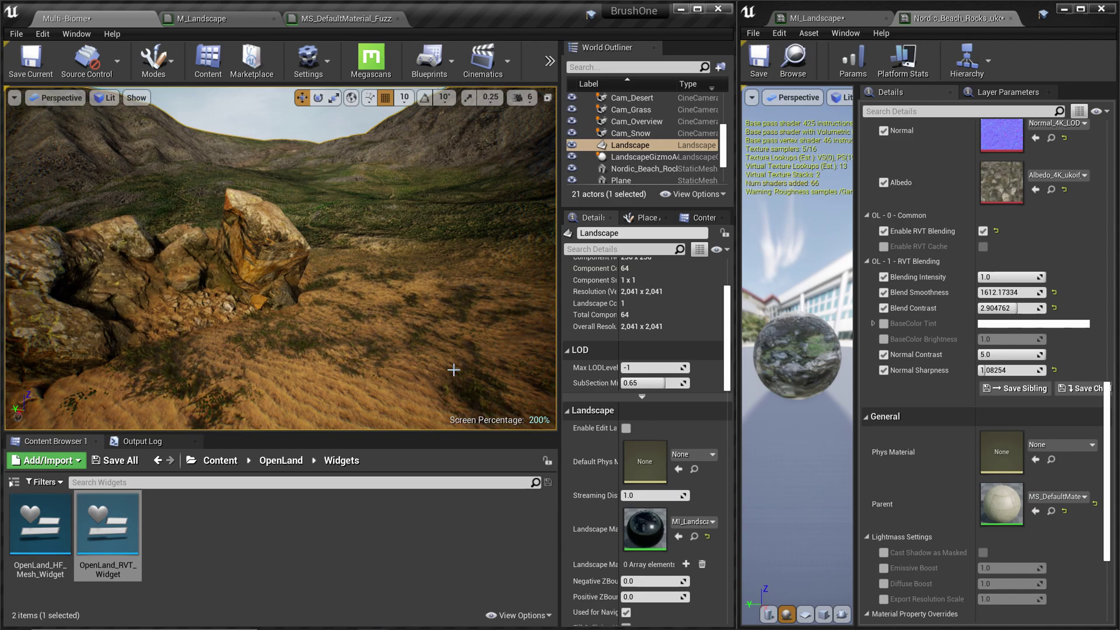
{"action": "left_click", "coordinate": [220, 461]}
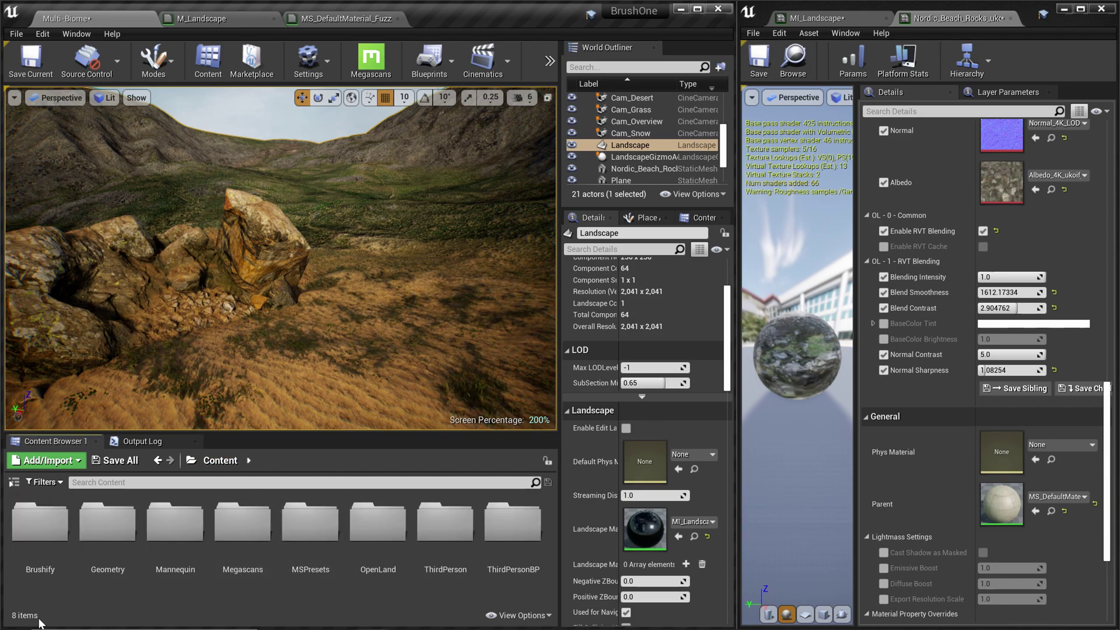
Step: Browse to Brushify > Materials > Landscape > Functions and open MF_LandscapeCamera
{"action": "double_click", "coordinate": [38, 558]}
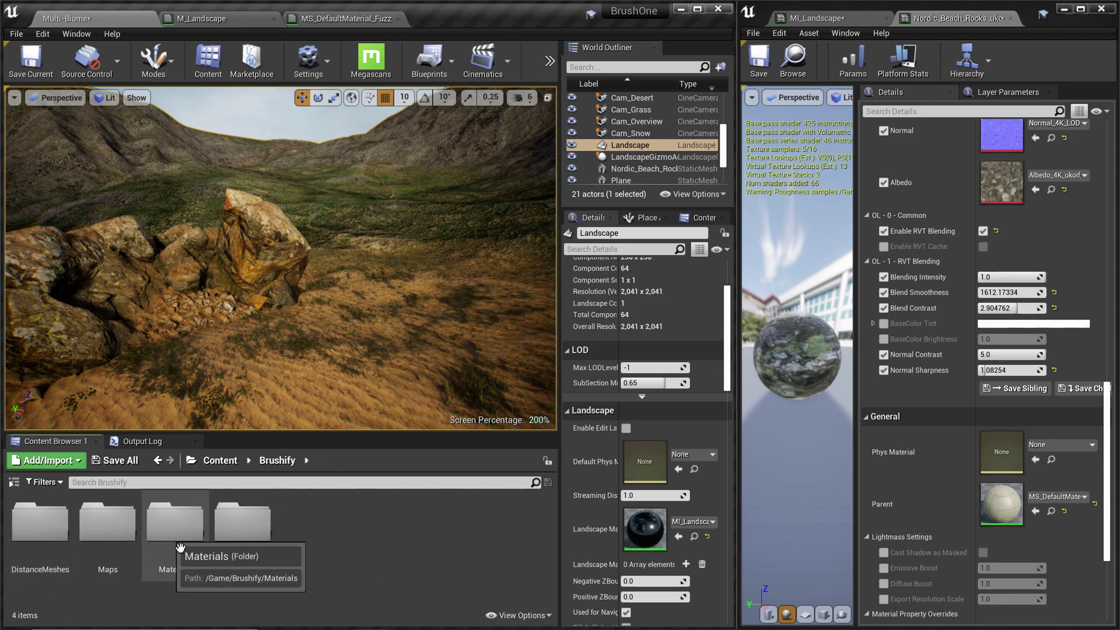
{"action": "double_click", "coordinate": [193, 581]}
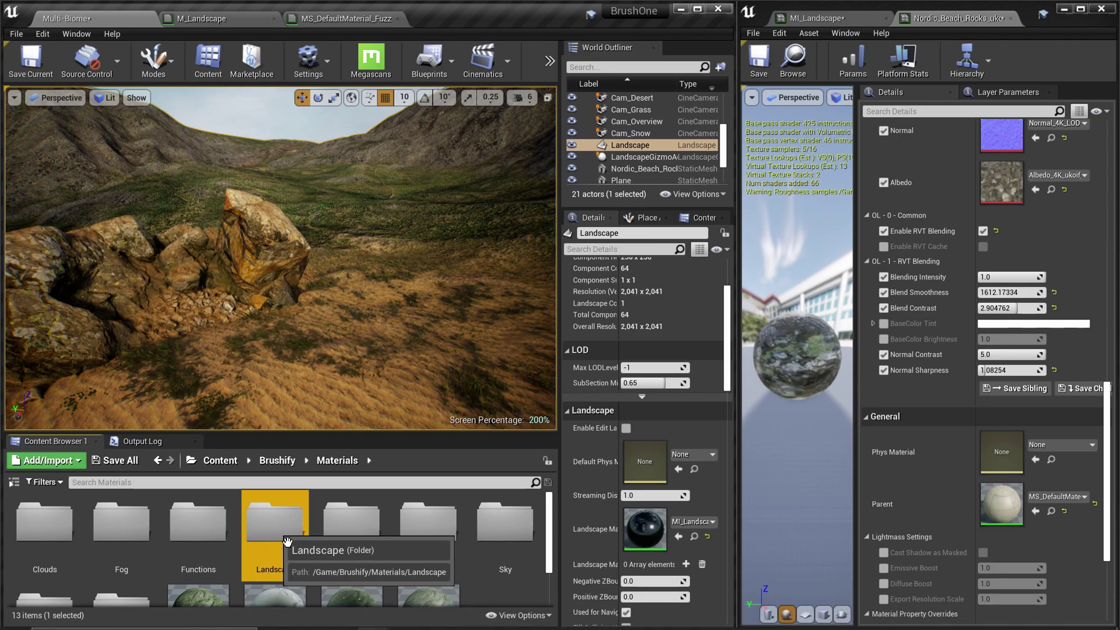
{"action": "double_click", "coordinate": [294, 560]}
{"action": "double_click", "coordinate": [208, 548]}
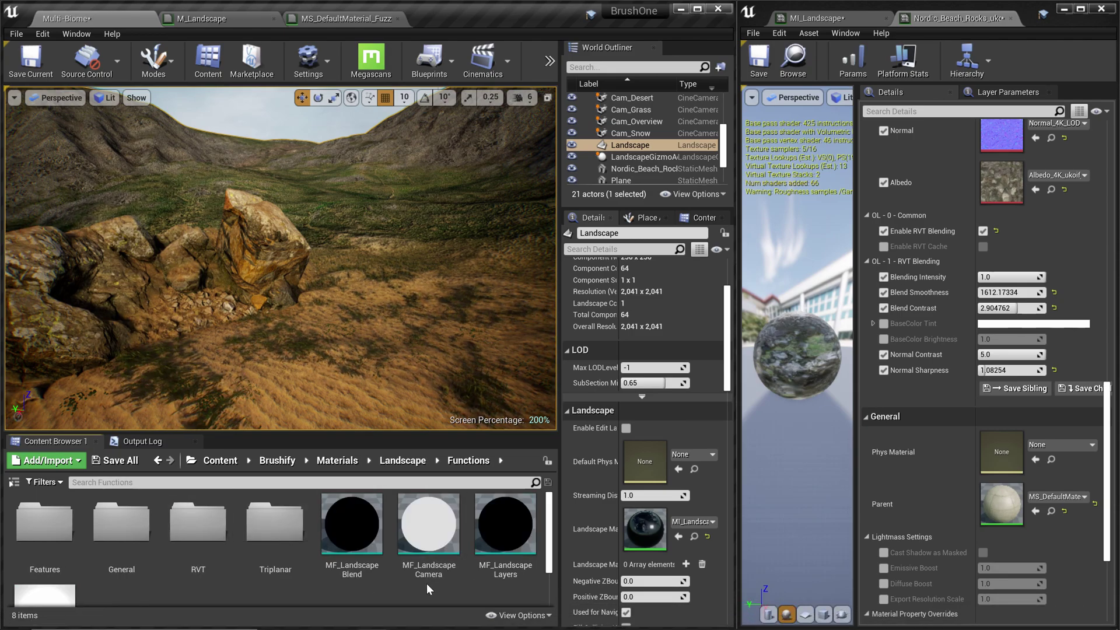
{"action": "double_click", "coordinate": [433, 545]}
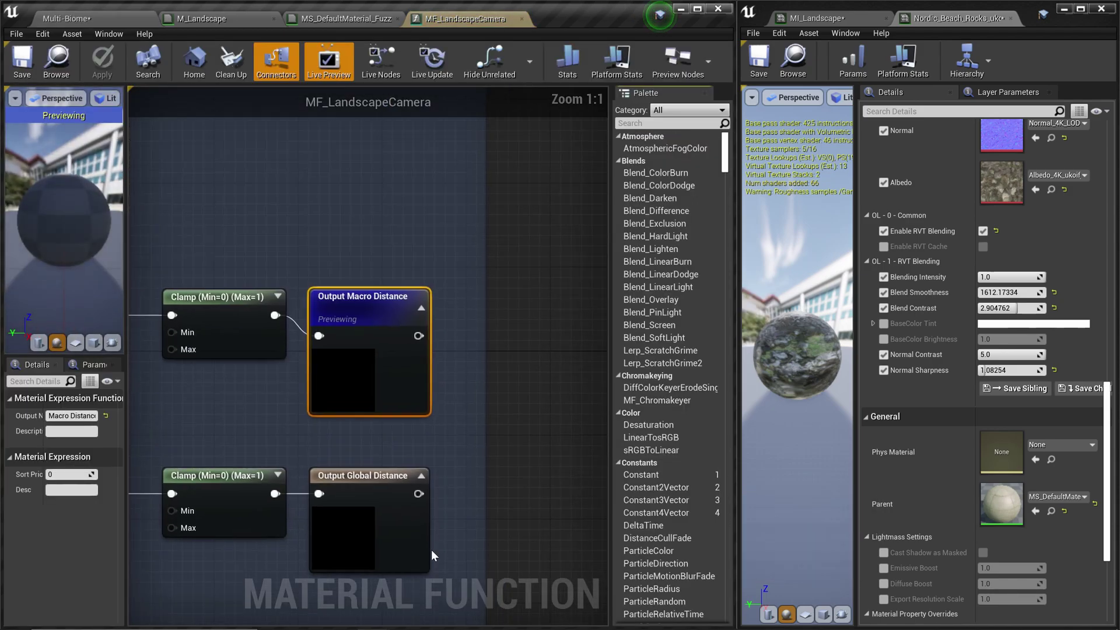
Step: Add an OpenLand_Camera_Depth node to the MF_LandscapeCamera graph
{"action": "scroll", "coordinate": [337, 350], "scroll_direction": "down", "scroll_amount": 6}
{"action": "right_click_drag", "start_coordinate": [209, 254], "coordinate": [516, 222]}
{"action": "scroll", "coordinate": [515, 221], "scroll_direction": "up", "scroll_amount": 2}
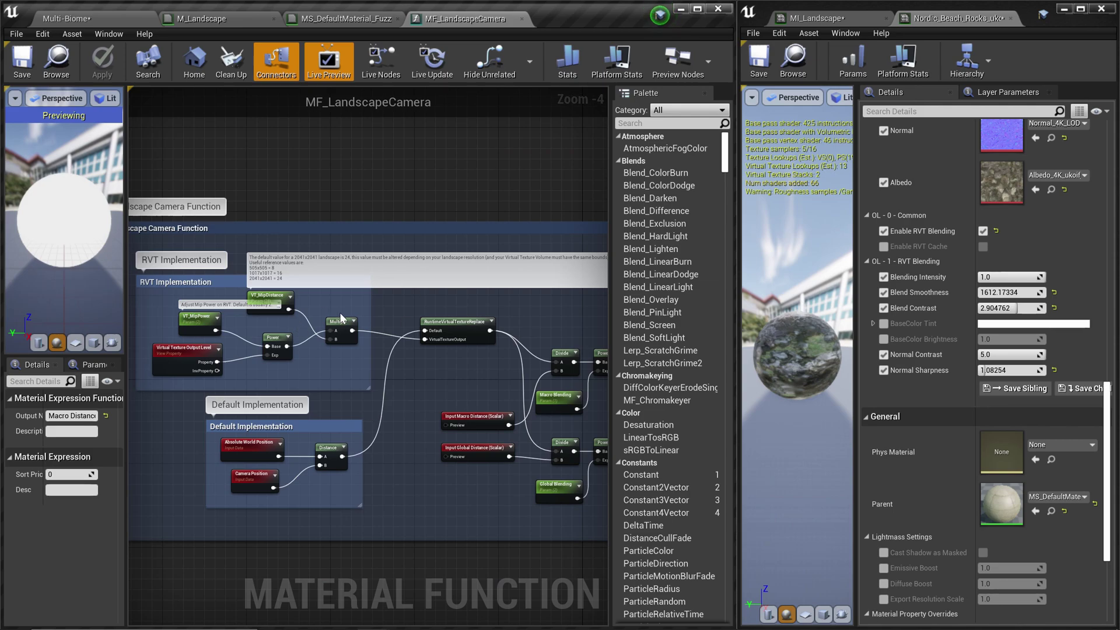
{"action": "scroll", "coordinate": [461, 355], "scroll_direction": "up", "scroll_amount": 1}
{"action": "right_click", "coordinate": [490, 289]}
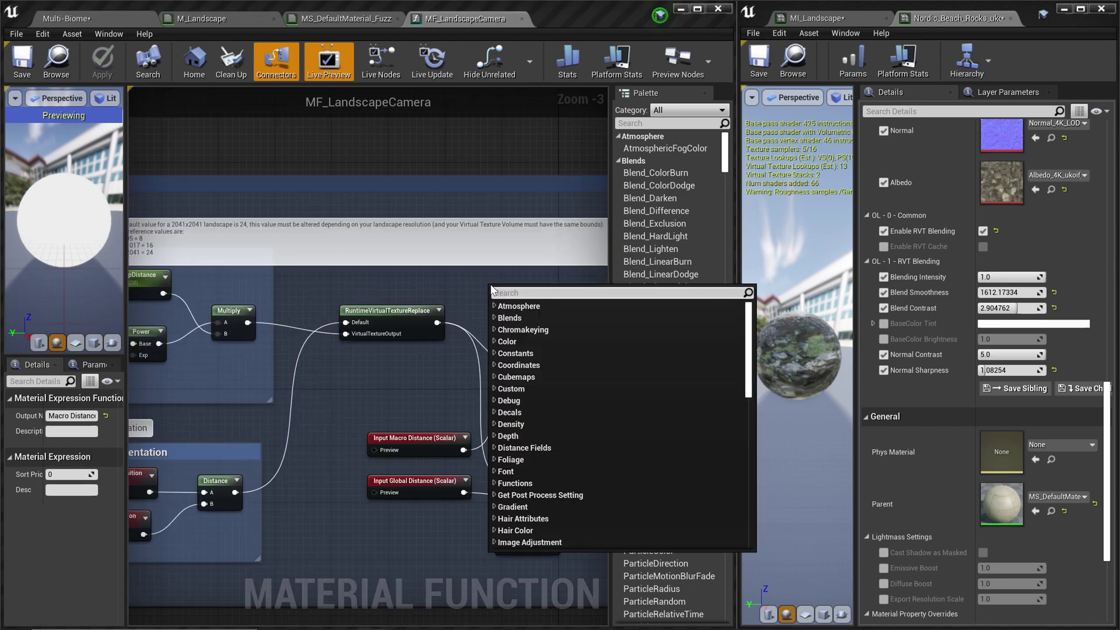
{"action": "type", "text": "Openlam"}
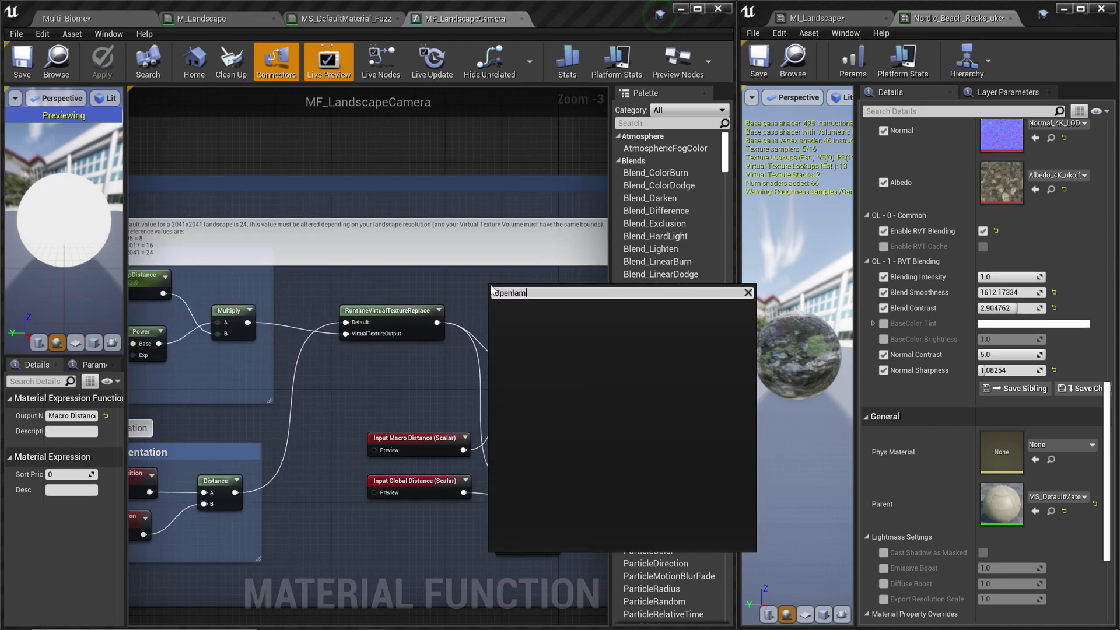
{"action": "key", "text": "BackSpace"}
{"action": "type", "text": "nd ca"}
{"action": "key", "text": "Return"}
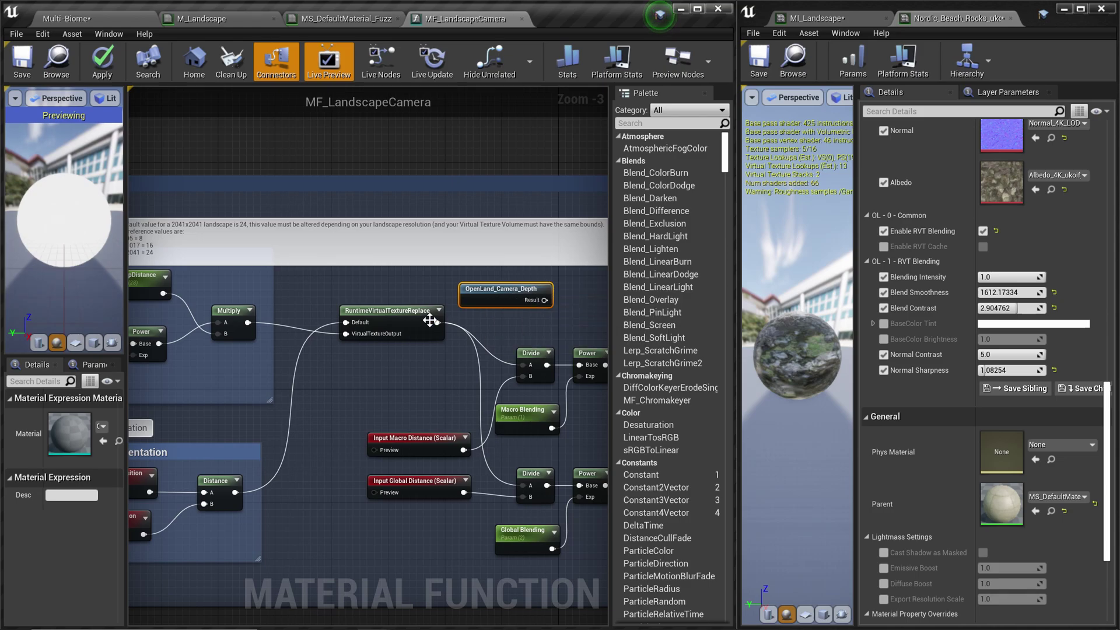
{"action": "scroll", "coordinate": [383, 345], "scroll_direction": "up", "scroll_amount": 2}
{"action": "scroll", "coordinate": [461, 339], "scroll_direction": "down", "scroll_amount": 1}
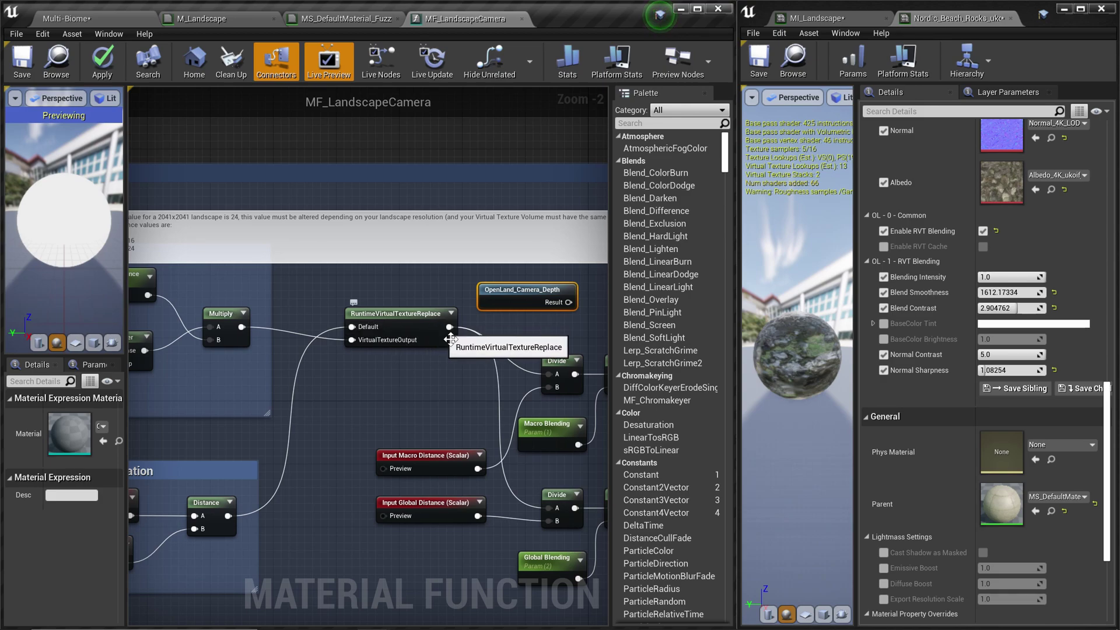
Step: Reroute both Divide inputs from RuntimeVirtualTextureReplace to OpenLand_Camera_Depth's Result and save the function
{"action": "left_click_drag", "start_coordinate": [449, 329], "coordinate": [471, 283], "text": "ctrl"}
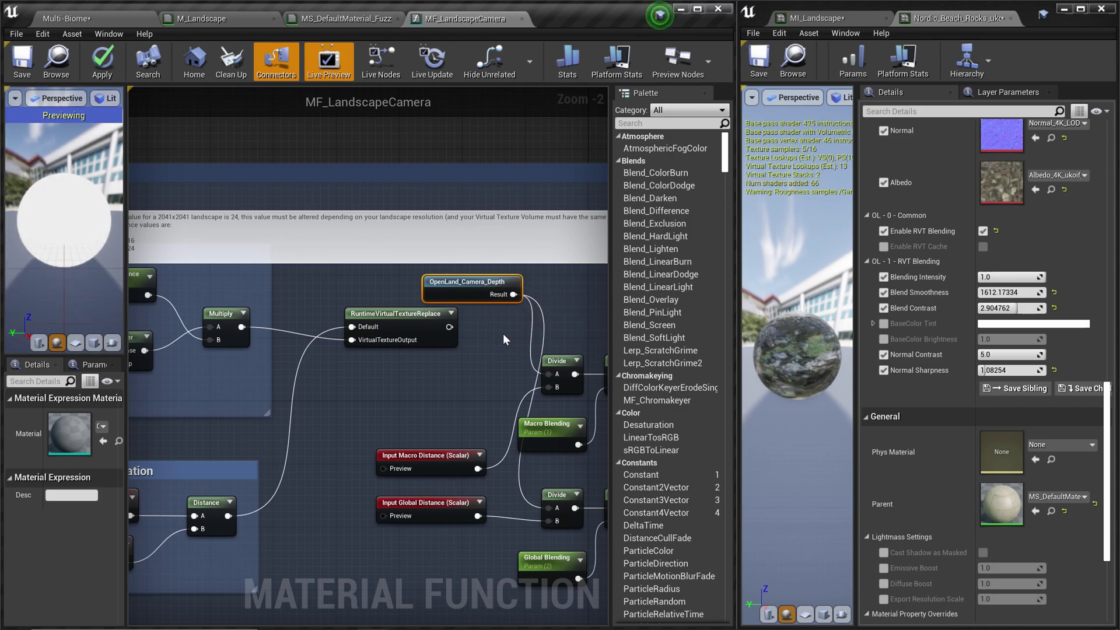
{"action": "scroll", "coordinate": [503, 334], "scroll_direction": "down", "scroll_amount": 2}
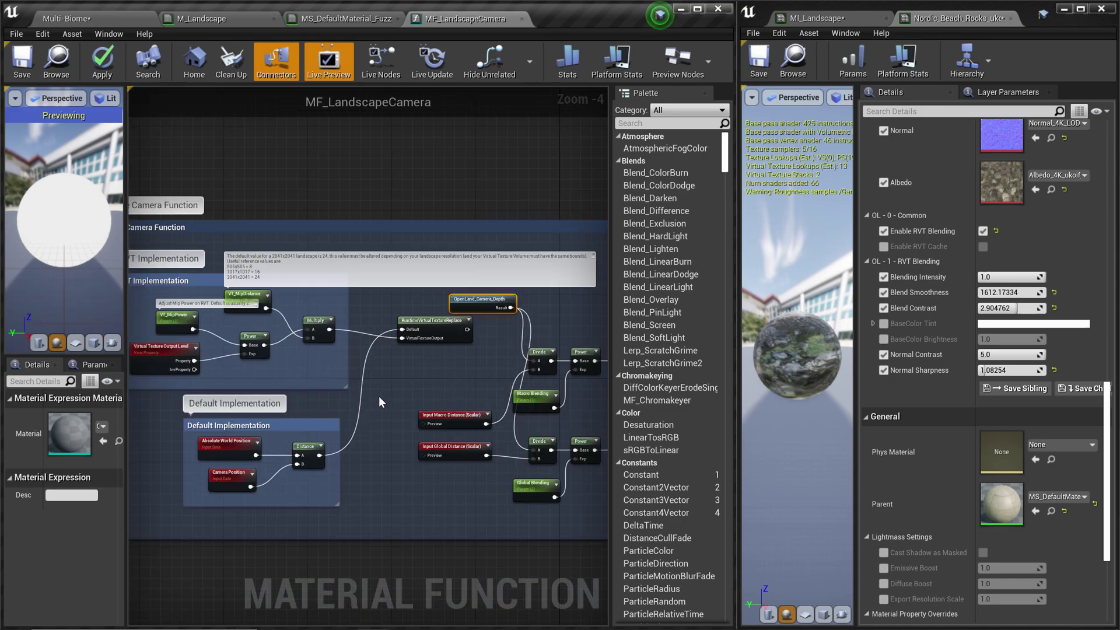
{"action": "scroll", "coordinate": [420, 342], "scroll_direction": "up", "scroll_amount": 2}
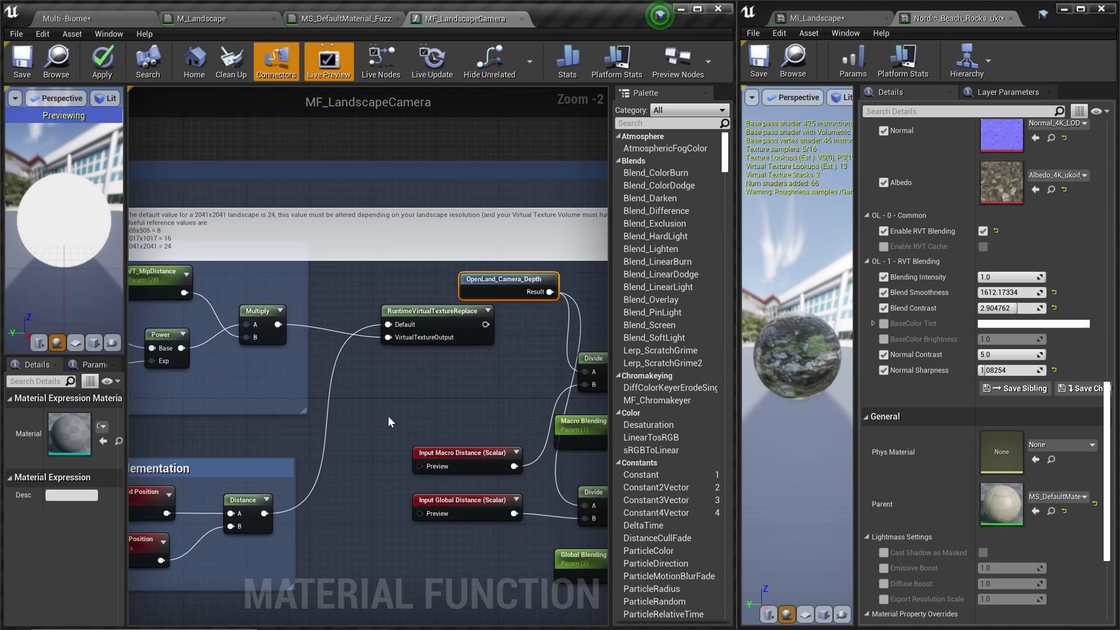
{"action": "right_click_drag", "start_coordinate": [166, 517], "coordinate": [327, 426]}
{"action": "scroll", "coordinate": [325, 426], "scroll_direction": "up", "scroll_amount": 1}
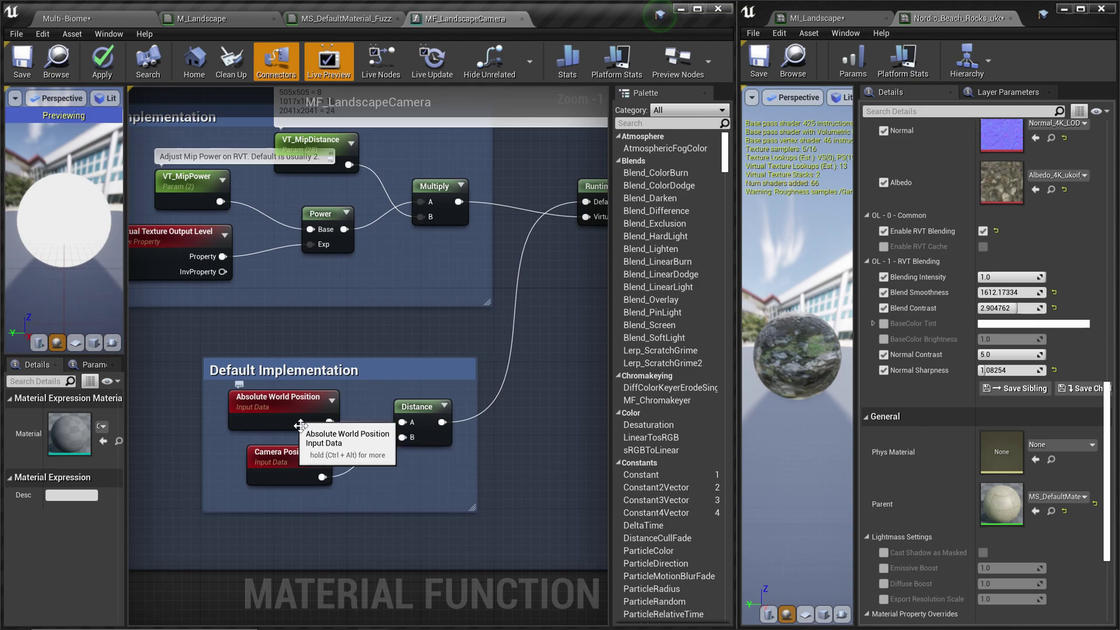
{"action": "right_click_drag", "start_coordinate": [517, 391], "coordinate": [379, 412]}
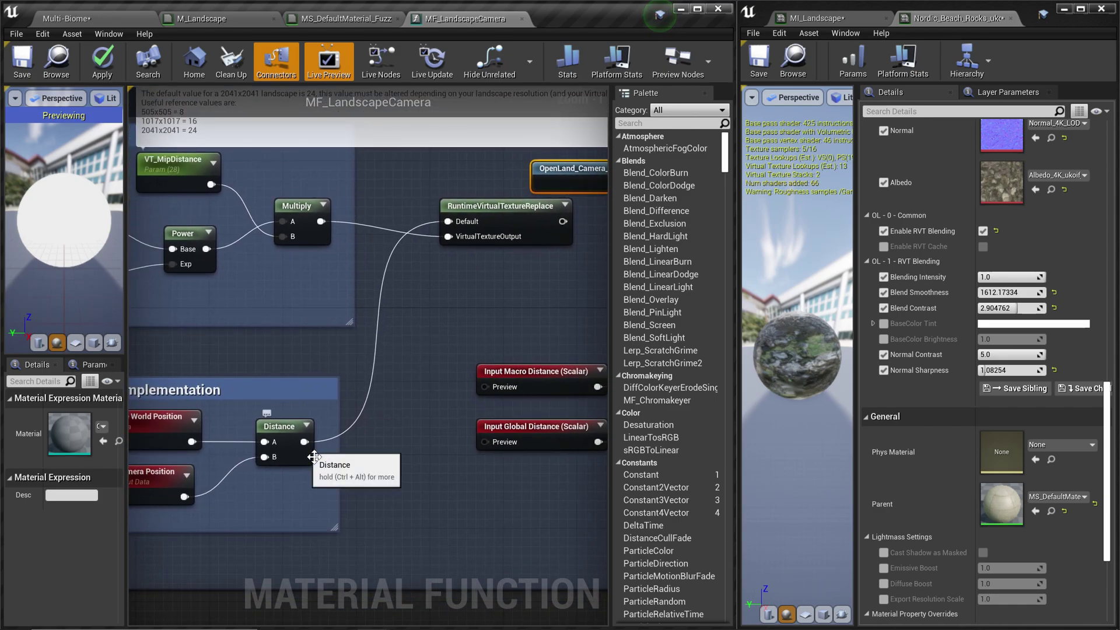
{"action": "right_click_drag", "start_coordinate": [459, 443], "coordinate": [361, 405]}
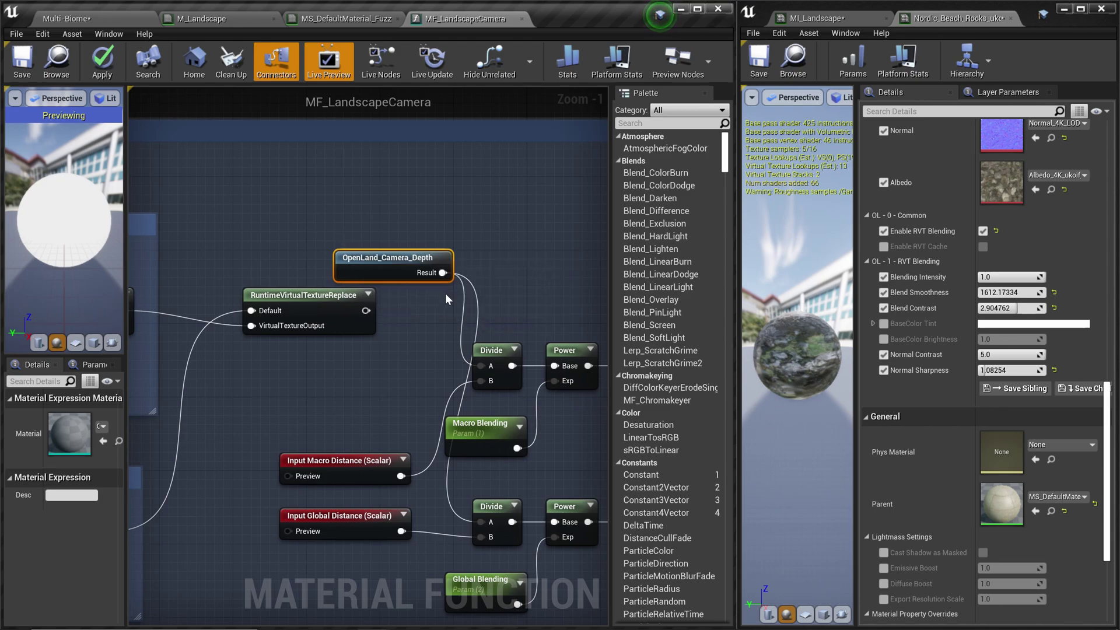
{"action": "key", "text": "ctrl+s"}
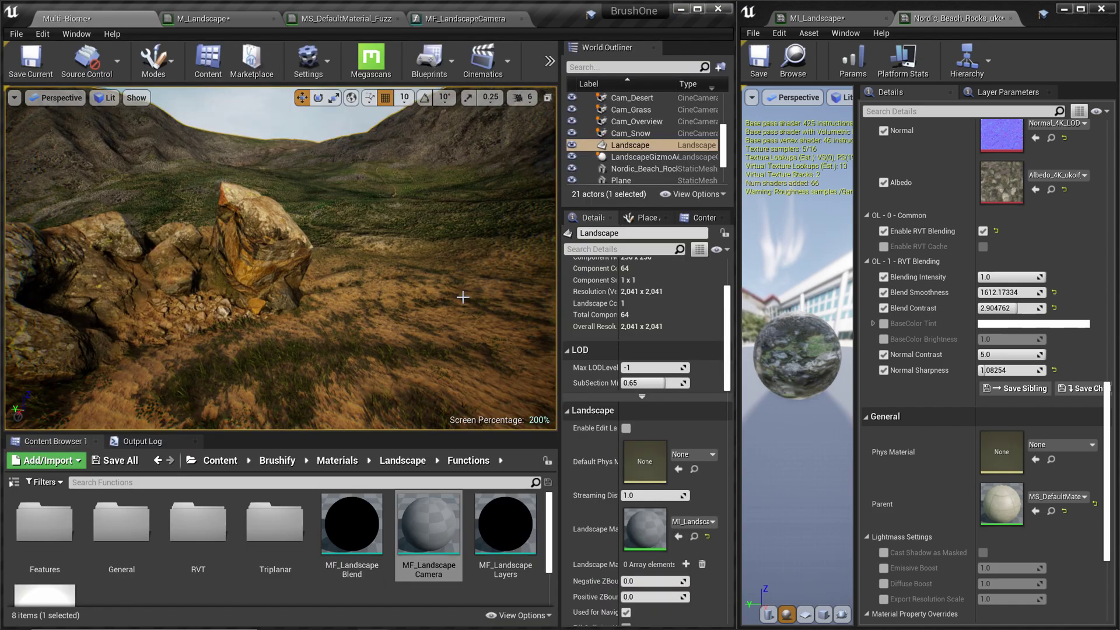
Step: Orbit the Multi-Biome view from the desert back to the blended rocks
{"action": "mouse_move", "coordinate": [463, 297]}
{"action": "right_mouse_down"}
{"action": "mouse_move", "coordinate": [233, 301]}
{"action": "mouse_move", "coordinate": [373, 269]}
{"action": "mouse_move", "coordinate": [513, 312]}
{"action": "mouse_move", "coordinate": [464, 294]}
{"action": "right_mouse_up"}
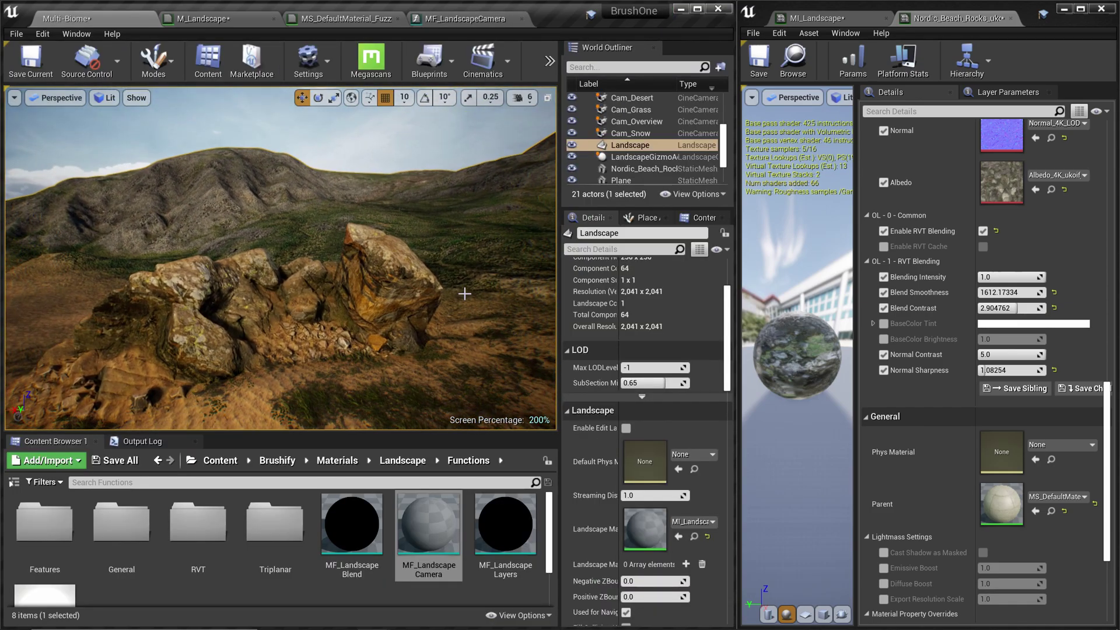